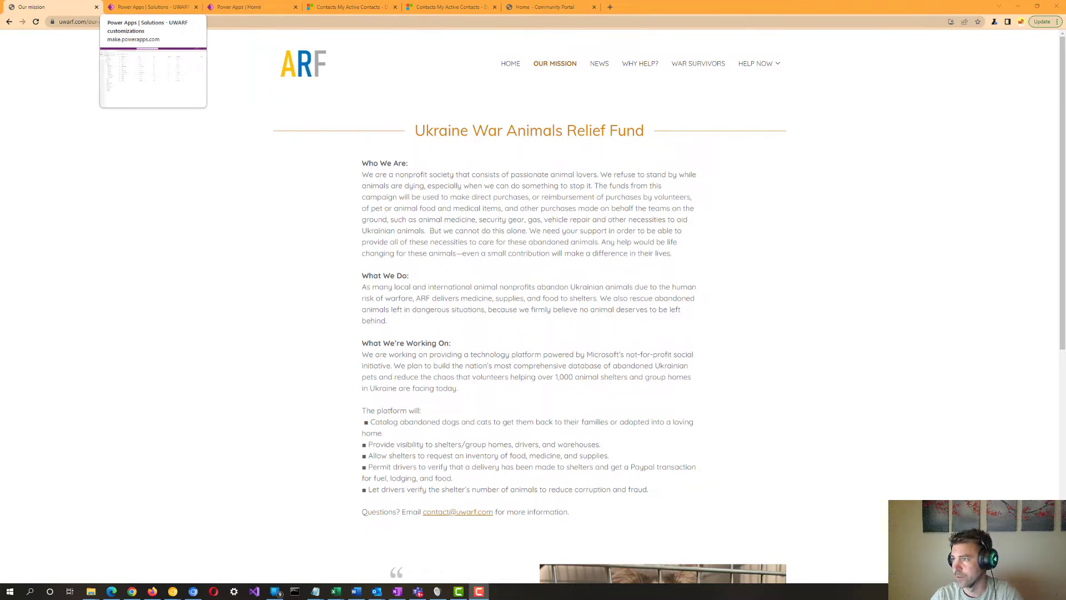
Return to Dynamics 365 and view the individual contacts list.
click(350, 7)
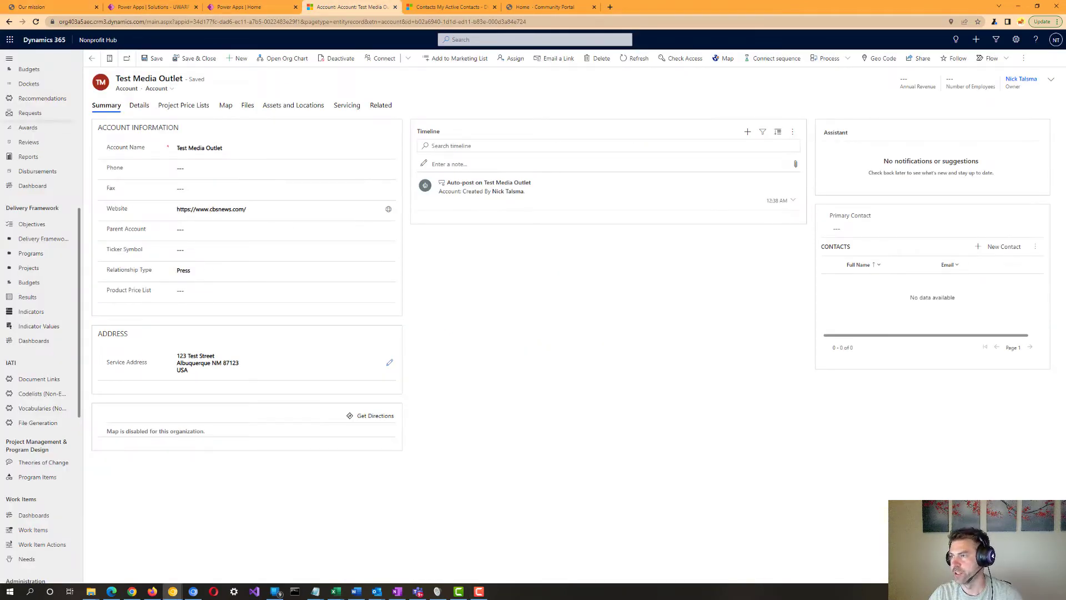
scroll(42, 322, up, 5)
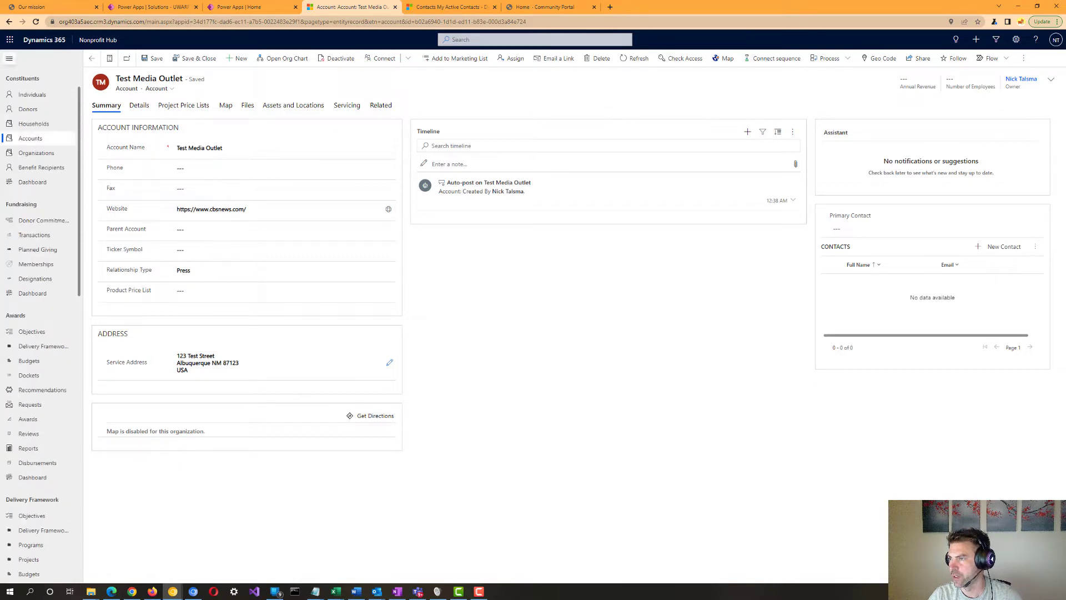
scroll(34, 138, up, 2)
click(31, 136)
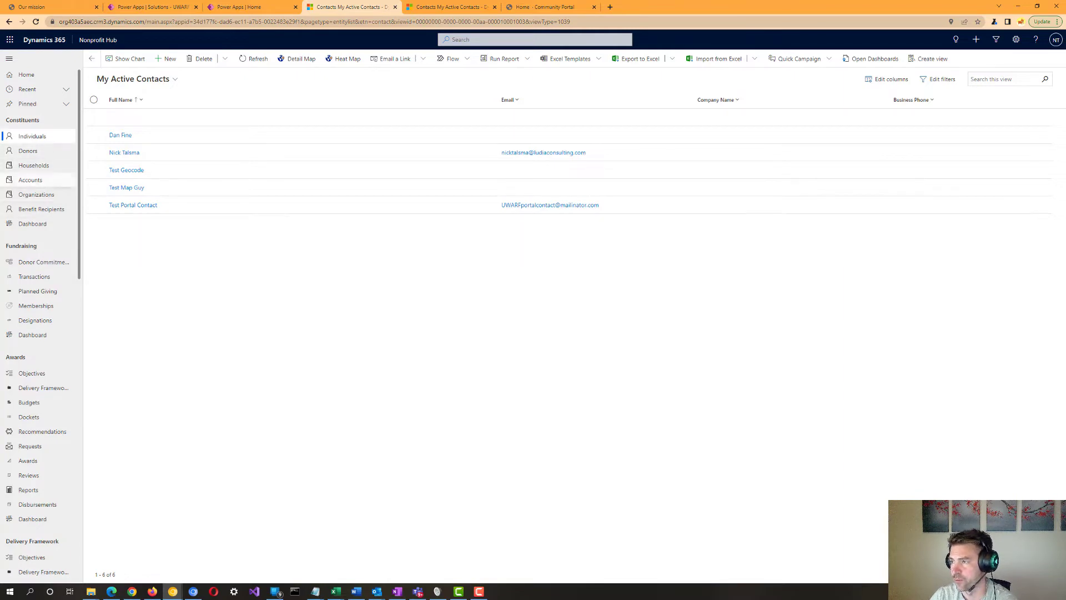
Browse active organizations, then show My Active Accounts listing Test Media Outlet in Albuquerque.
click(37, 194)
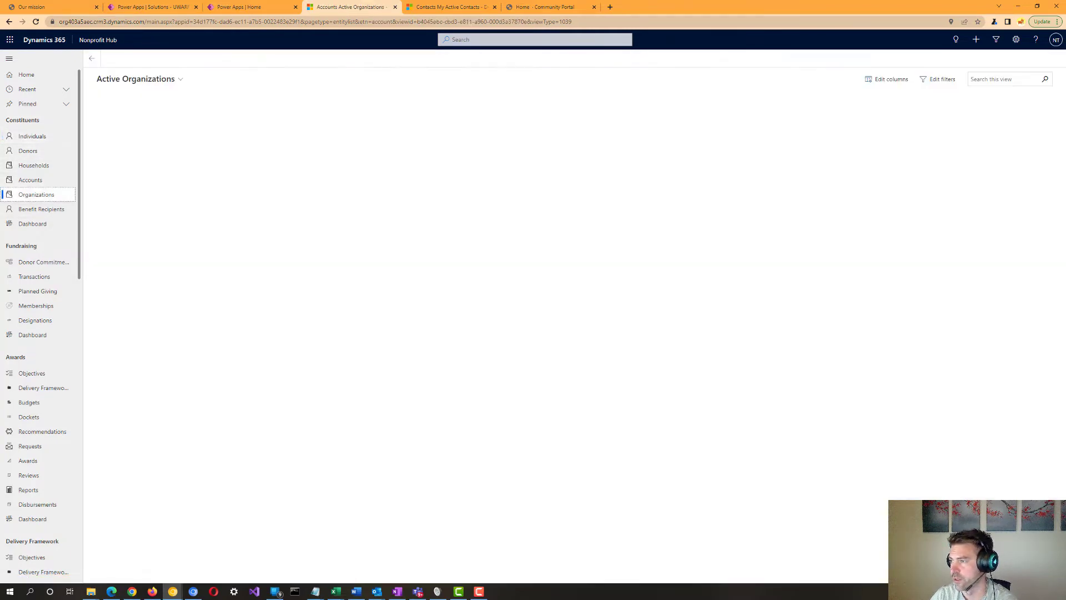
scroll(154, 362, down, 7)
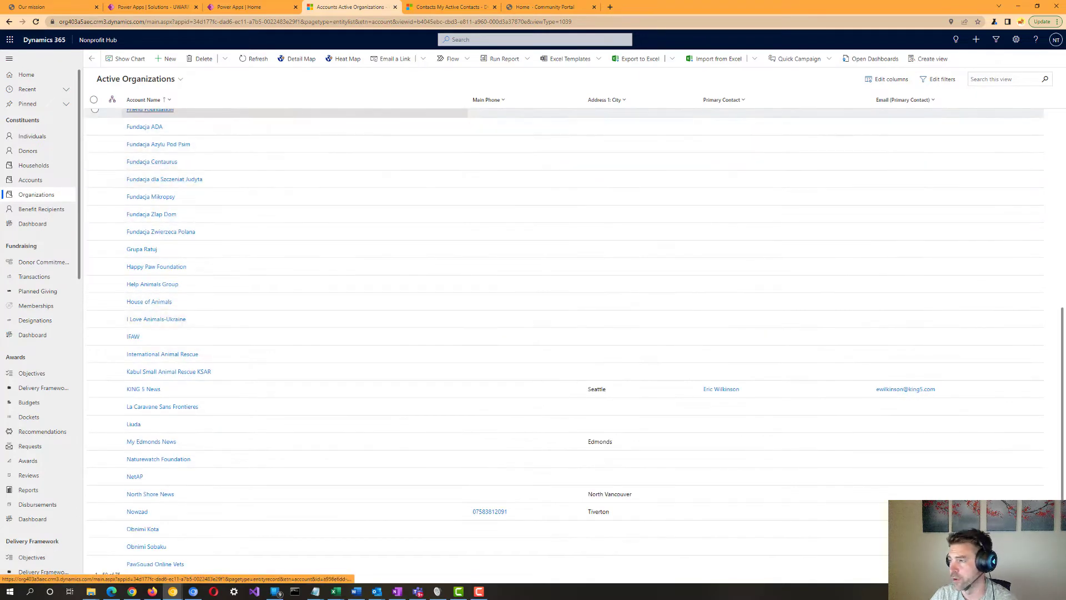
scroll(154, 276, down, 1)
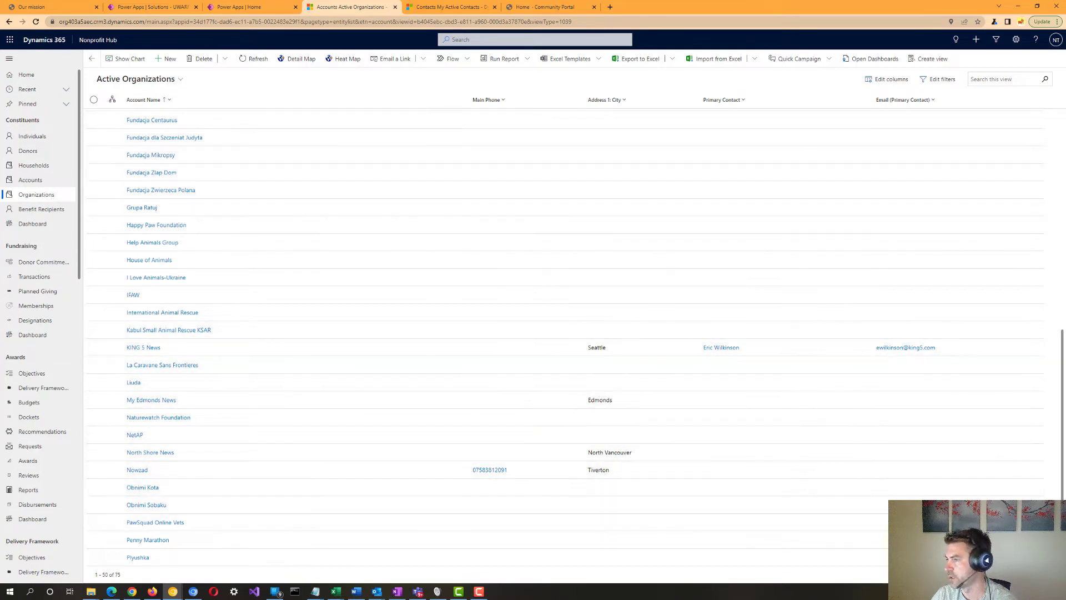
click(30, 180)
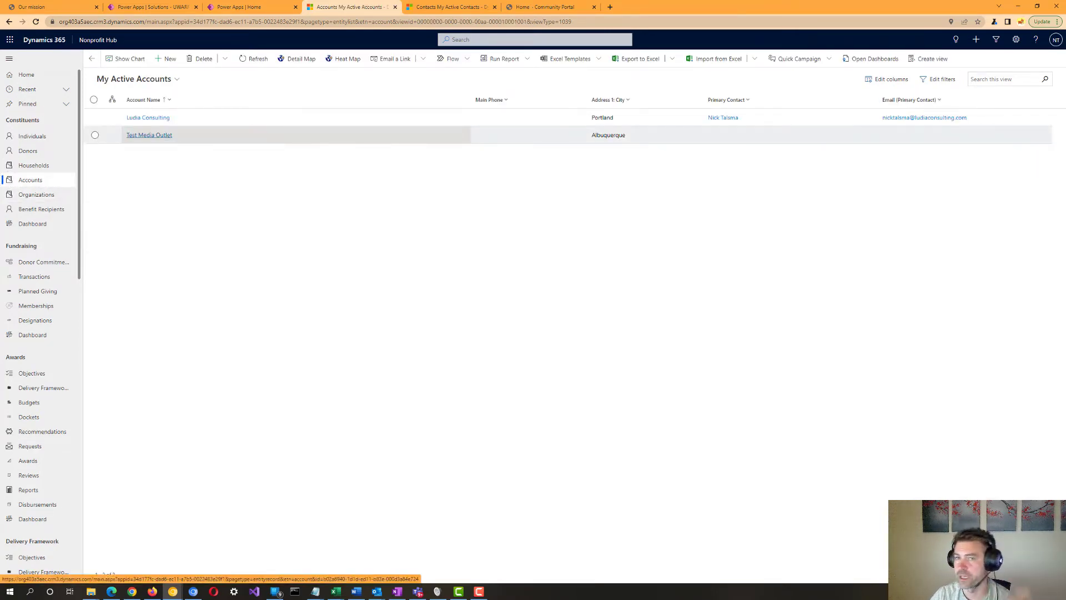
View the Test Media Outlet account record, then return to My Active Contacts (6 contacts).
click(149, 135)
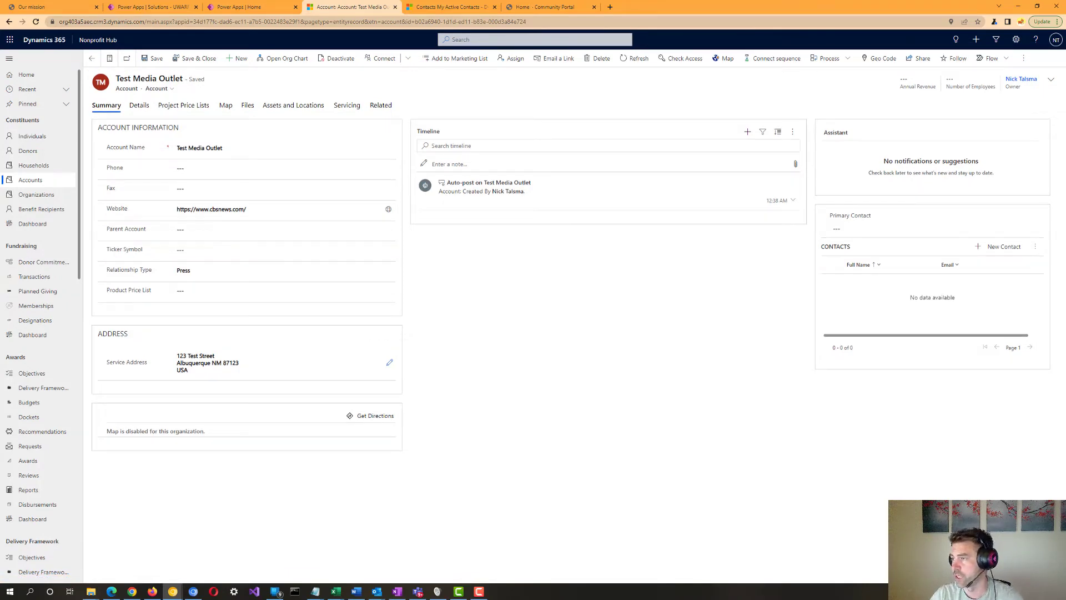
click(250, 147)
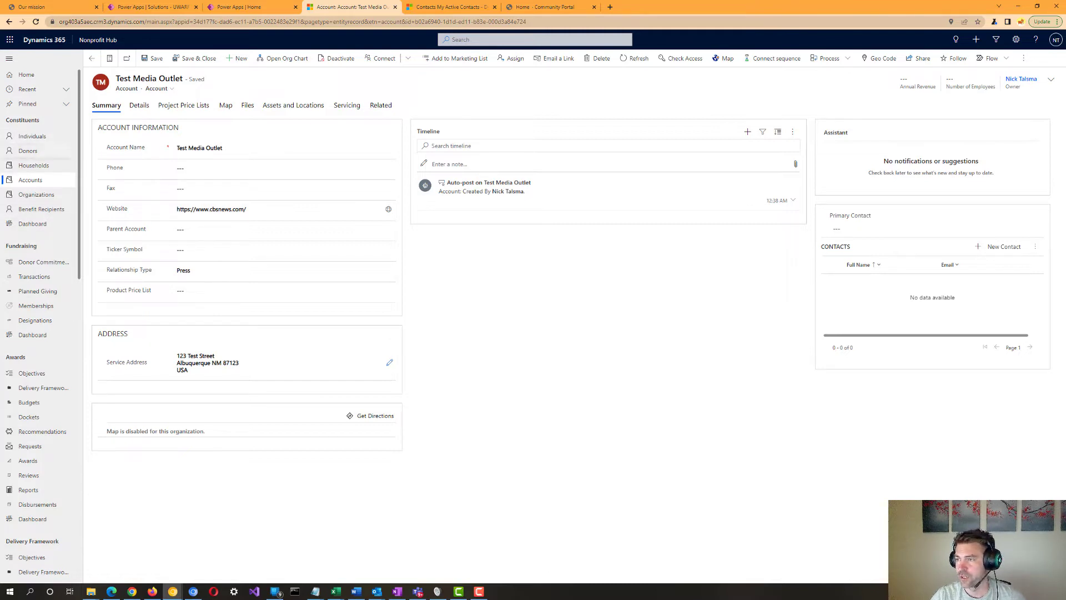
click(32, 136)
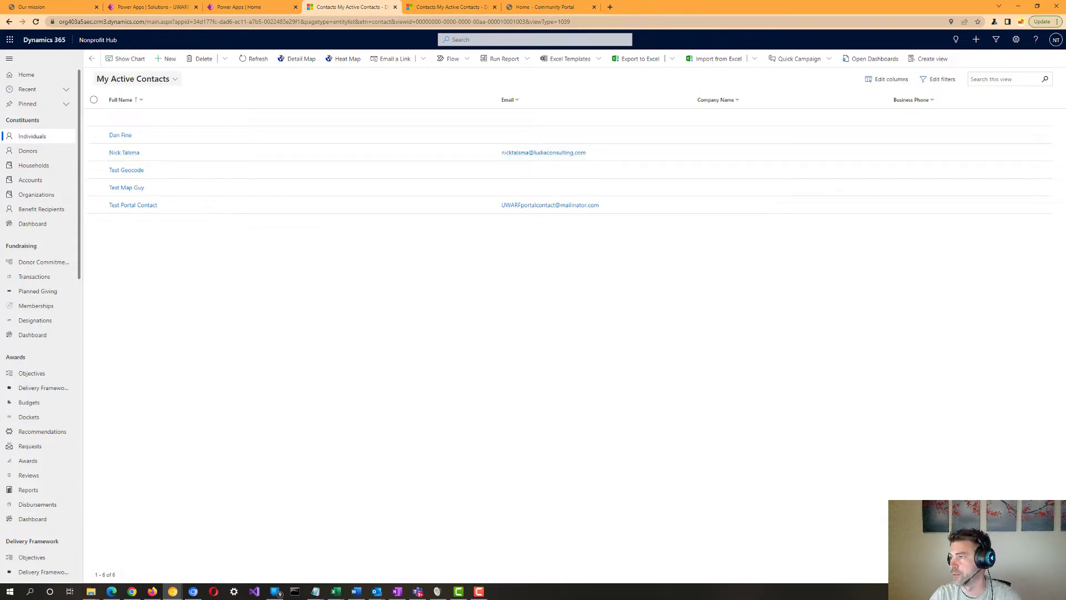
Switch contacts to the All Contacts view (212), then show Active Donors (58).
click(134, 78)
click(111, 195)
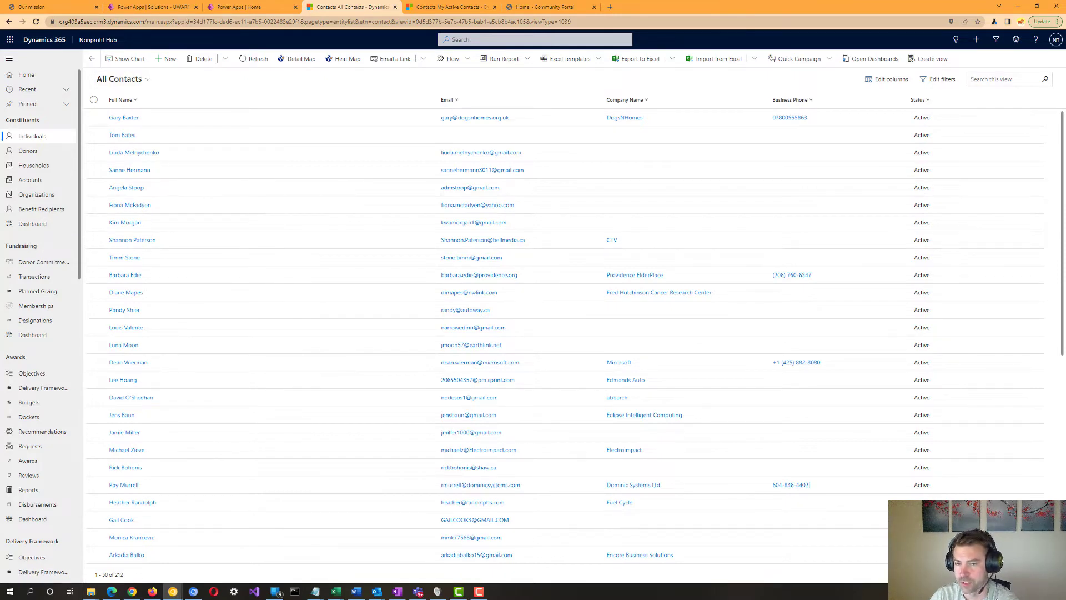
click(28, 151)
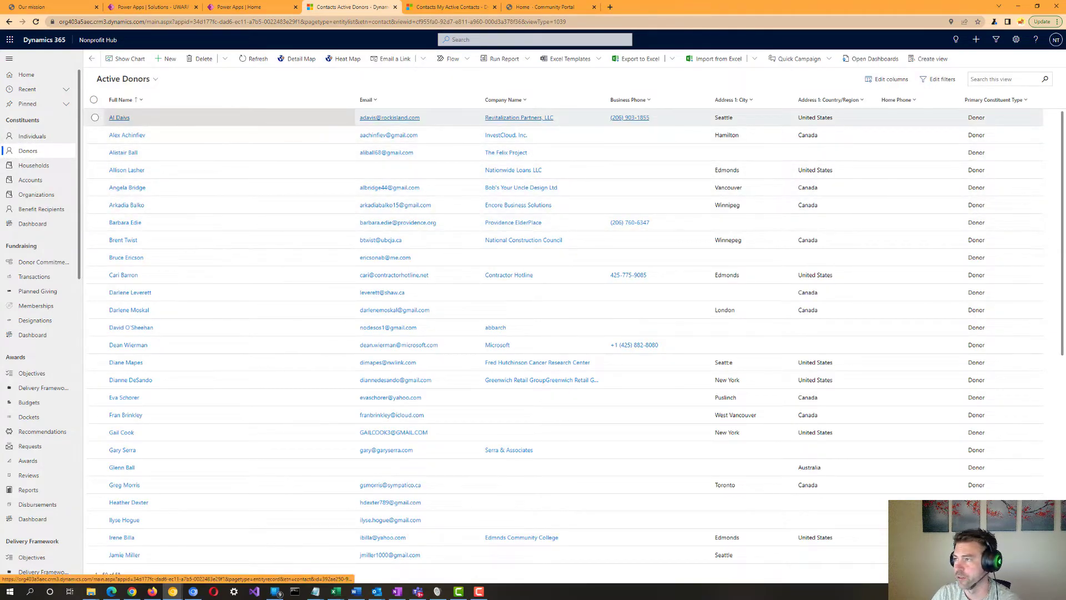
Open the first donor's Volunteer record and read its GoFundMe Message Response timeline email.
click(119, 117)
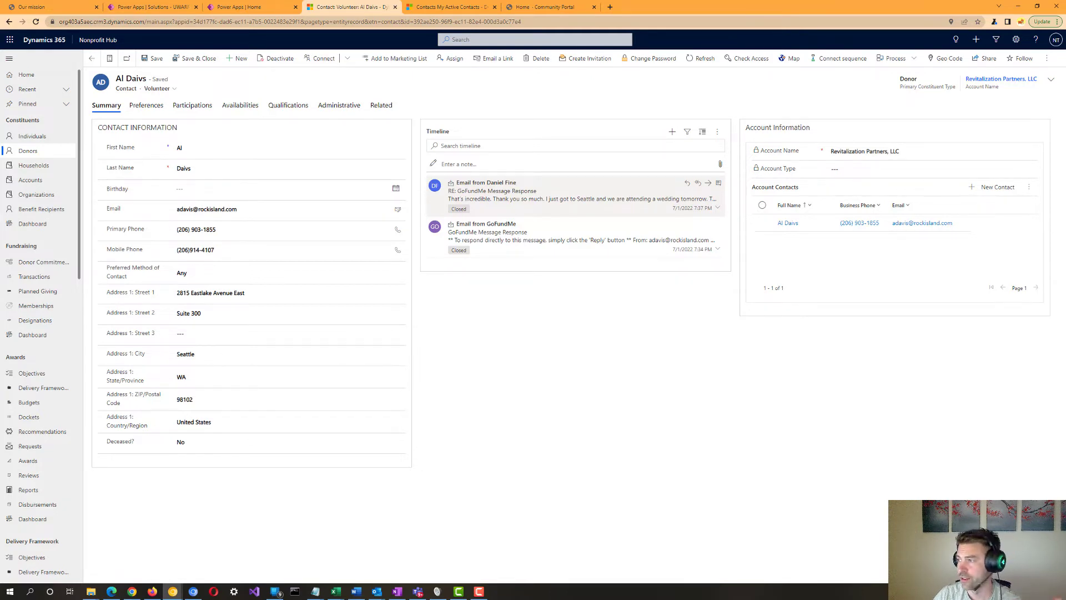
click(555, 198)
scroll(575, 349, down, 10)
scroll(576, 350, down, 5)
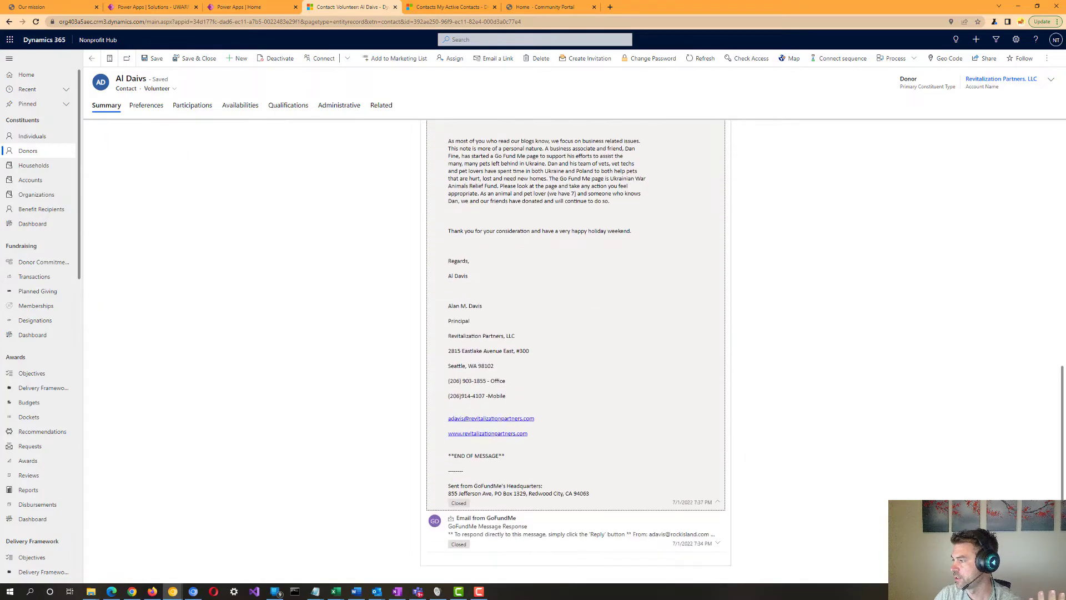
scroll(575, 350, down, 5)
scroll(575, 350, up, 20)
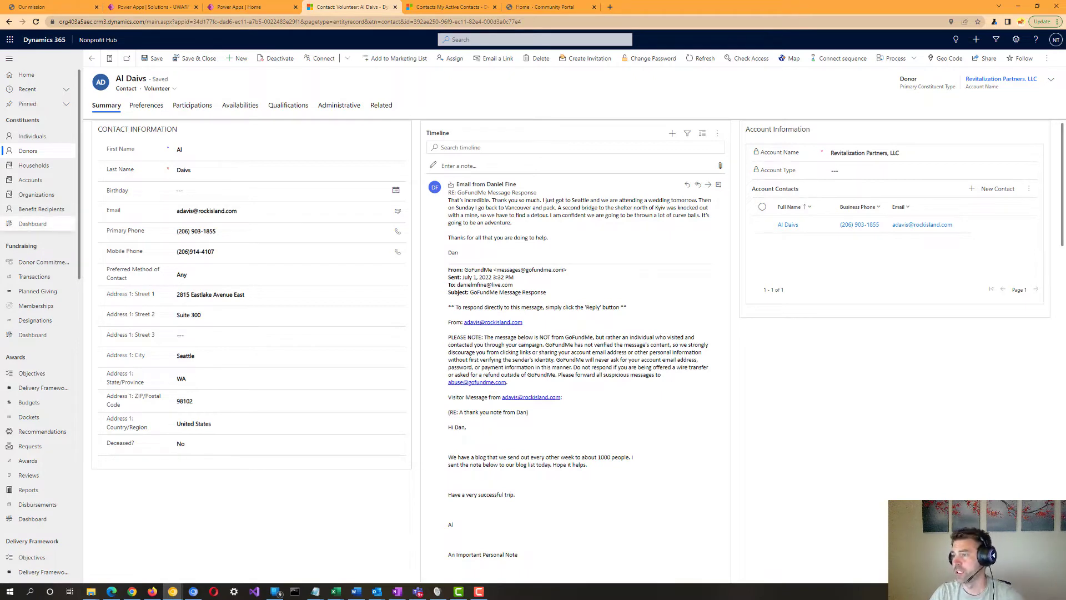
View the Households and Organizations dashboards, then list Active Donor Commitments (850 records).
click(32, 223)
click(122, 78)
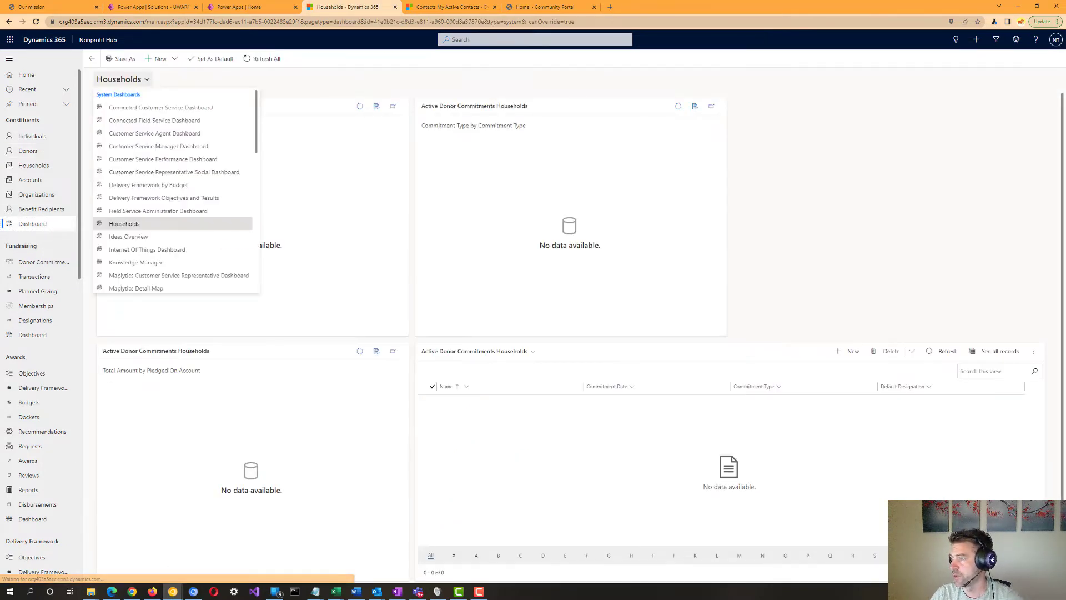
scroll(167, 222, down, 3)
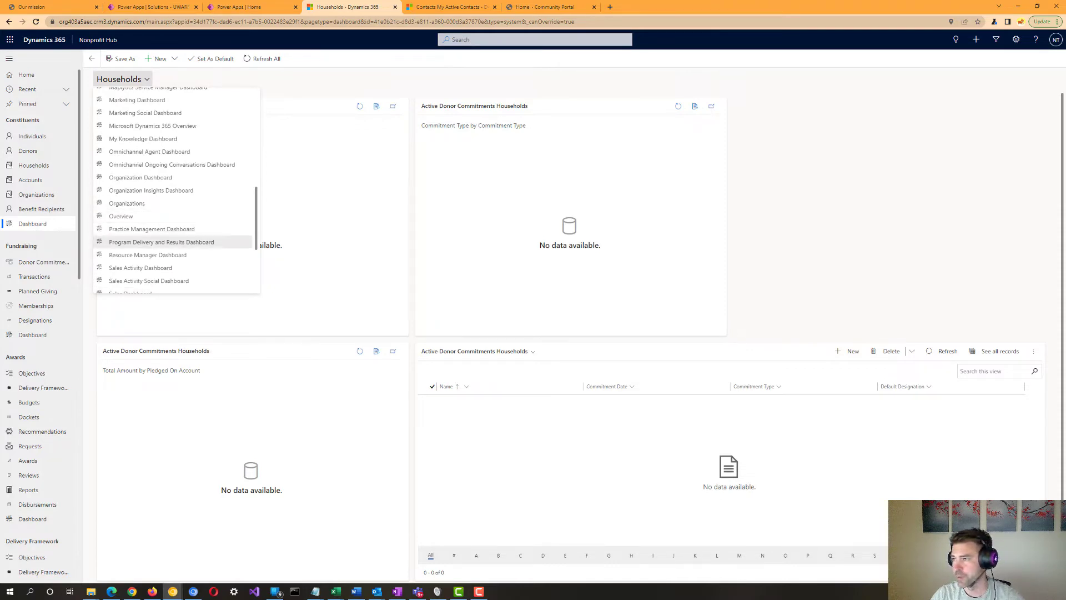
click(144, 203)
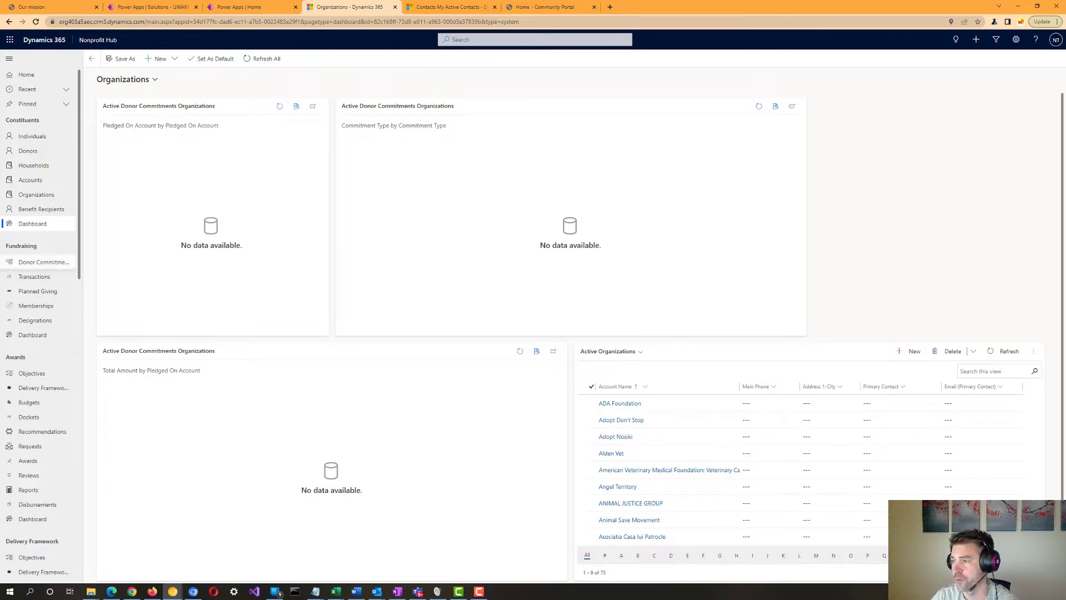
click(43, 261)
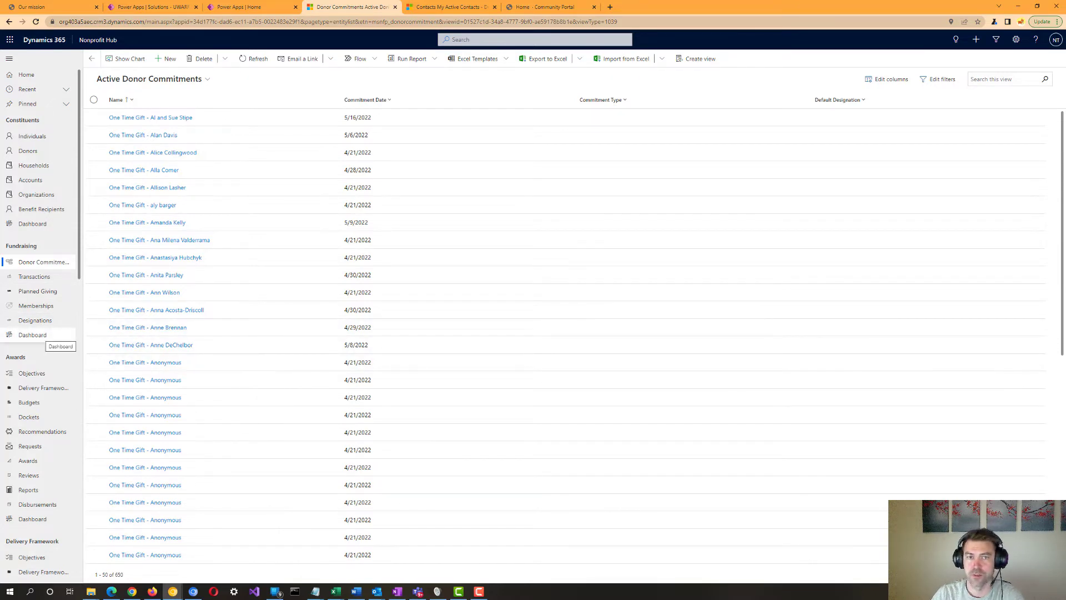
Switch to the Volunteer Management app, landing on My Activities with one Portal Comment.
scroll(39, 335, down, 3)
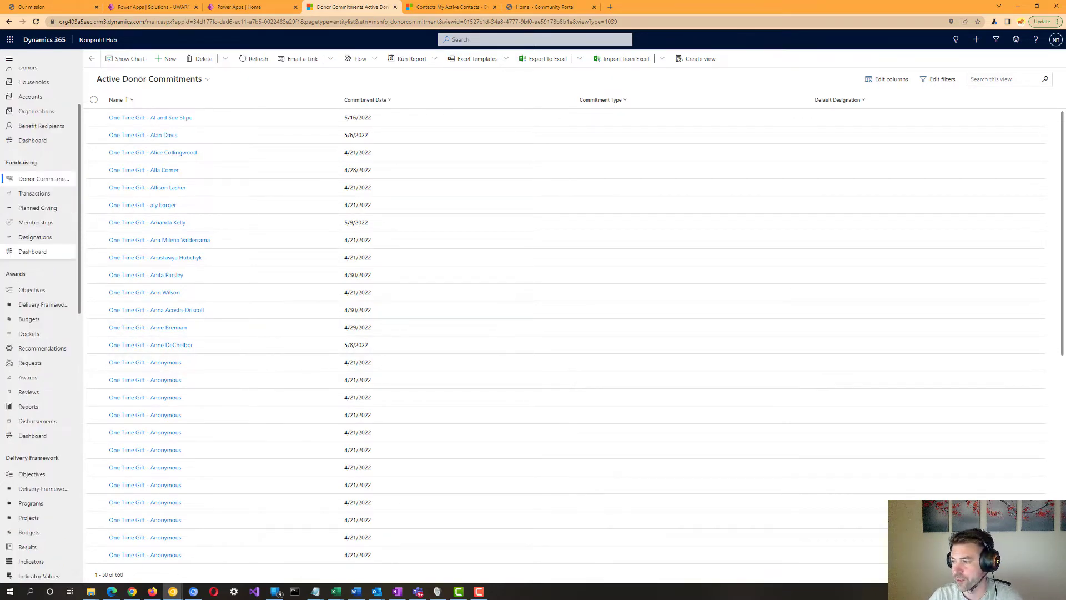
key(ctrl+f)
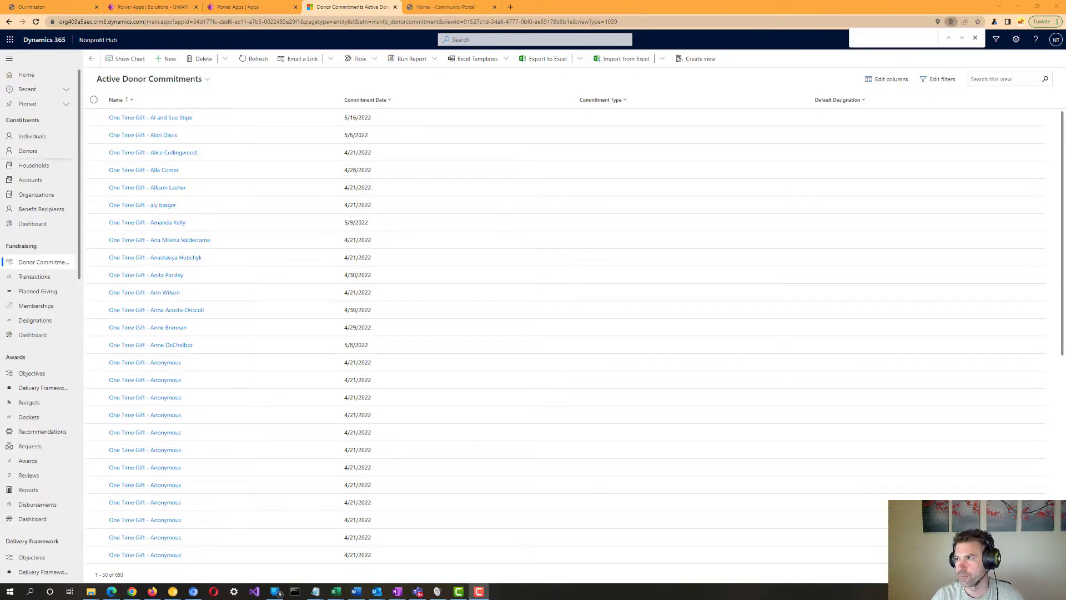
click(97, 39)
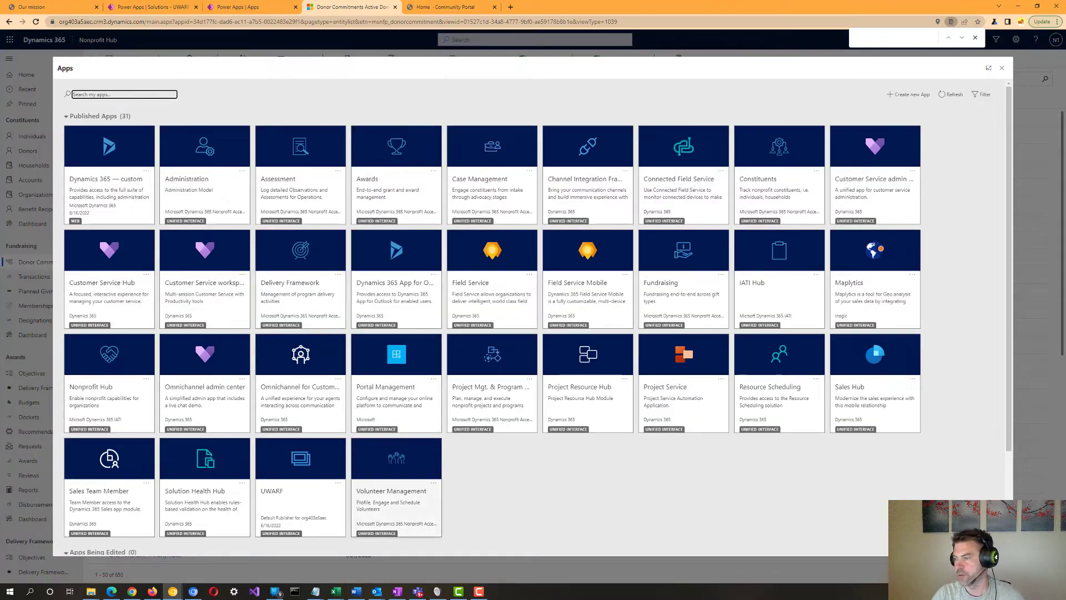
click(445, 503)
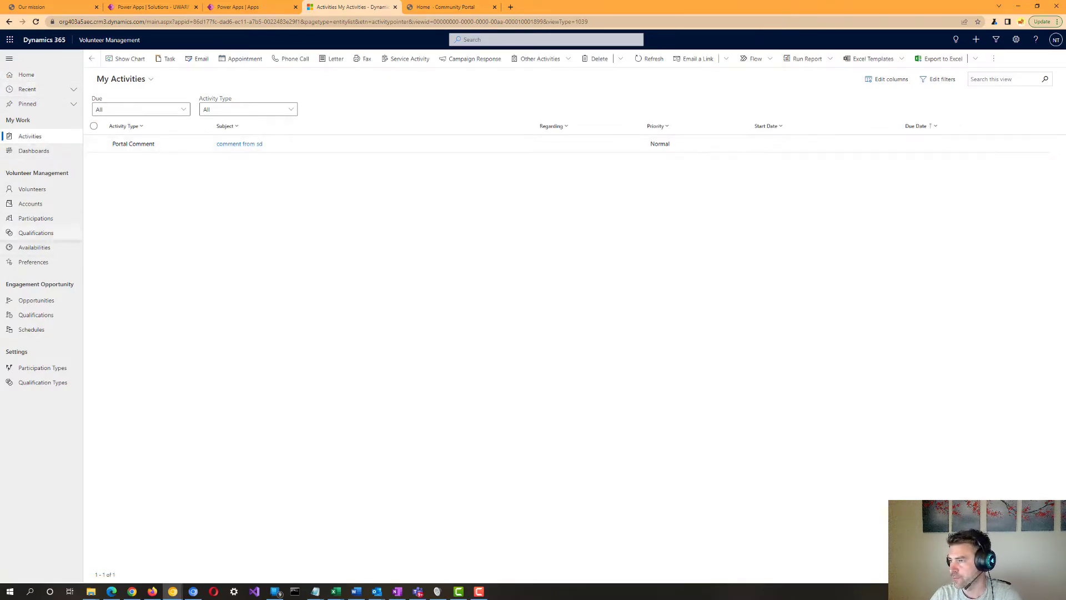
Show volunteers in the Active Contacts view and open one volunteer's contact record.
click(32, 189)
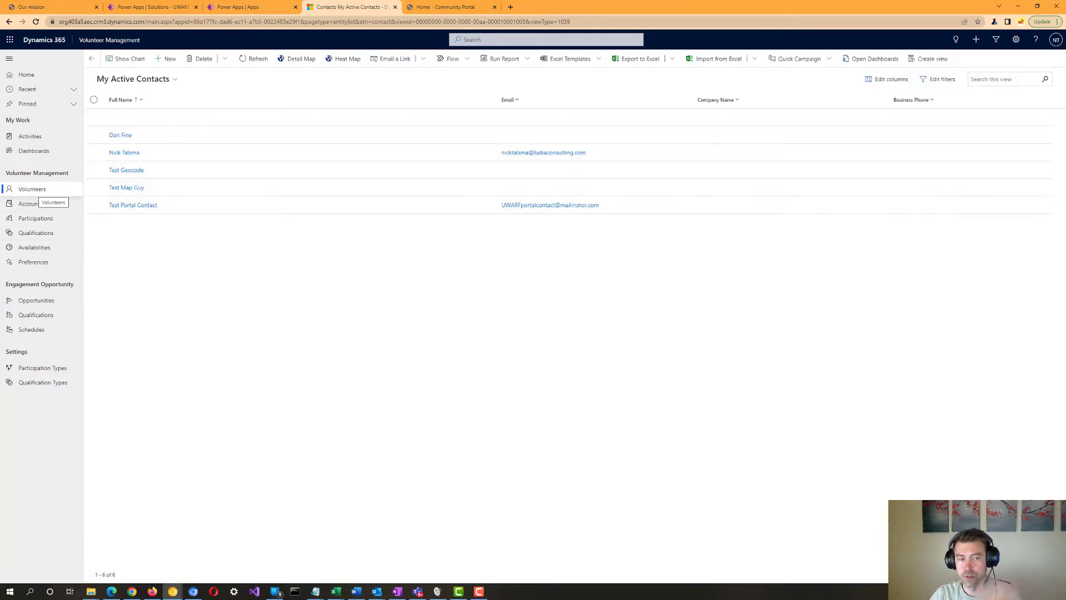
click(134, 79)
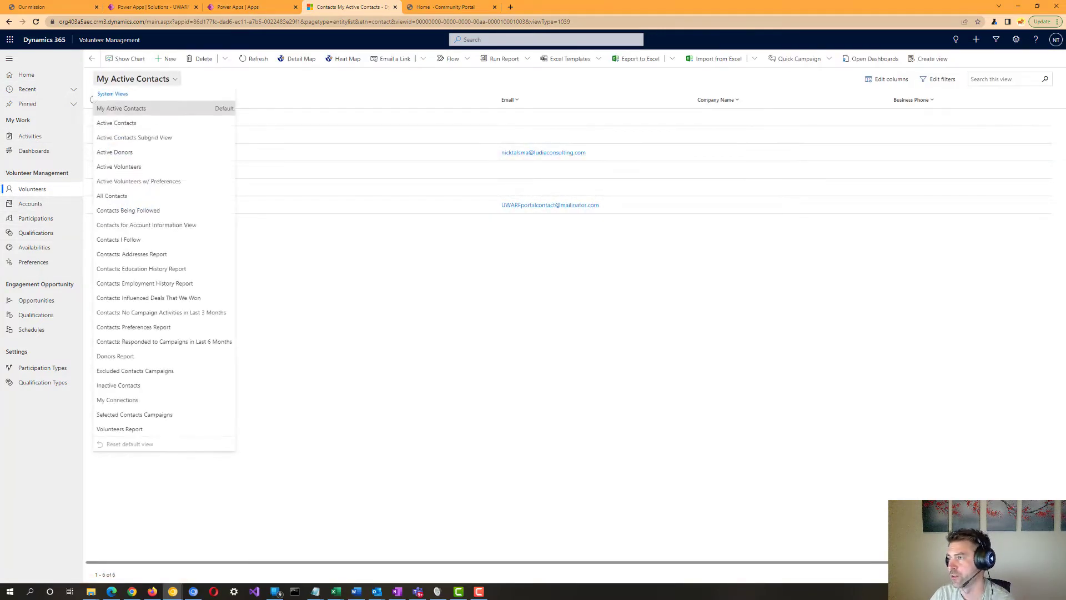
click(120, 122)
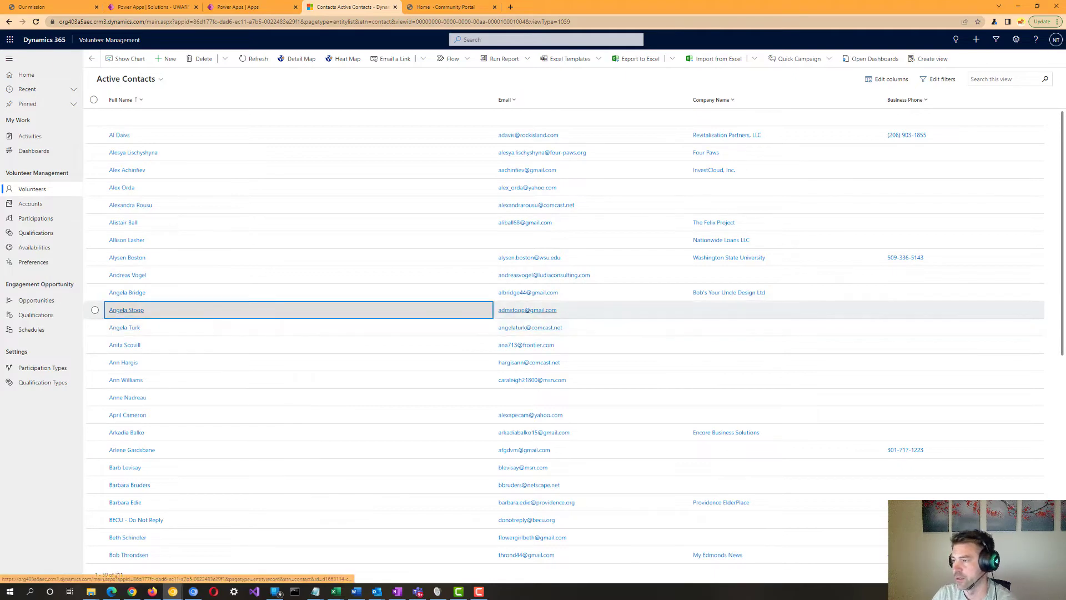
double_click(288, 310)
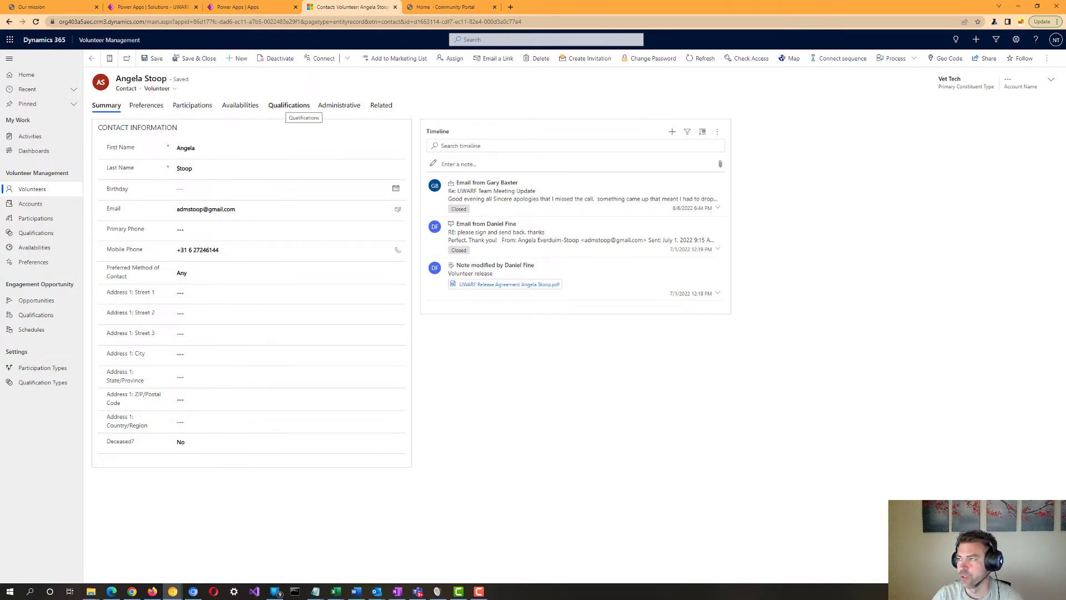
click(289, 105)
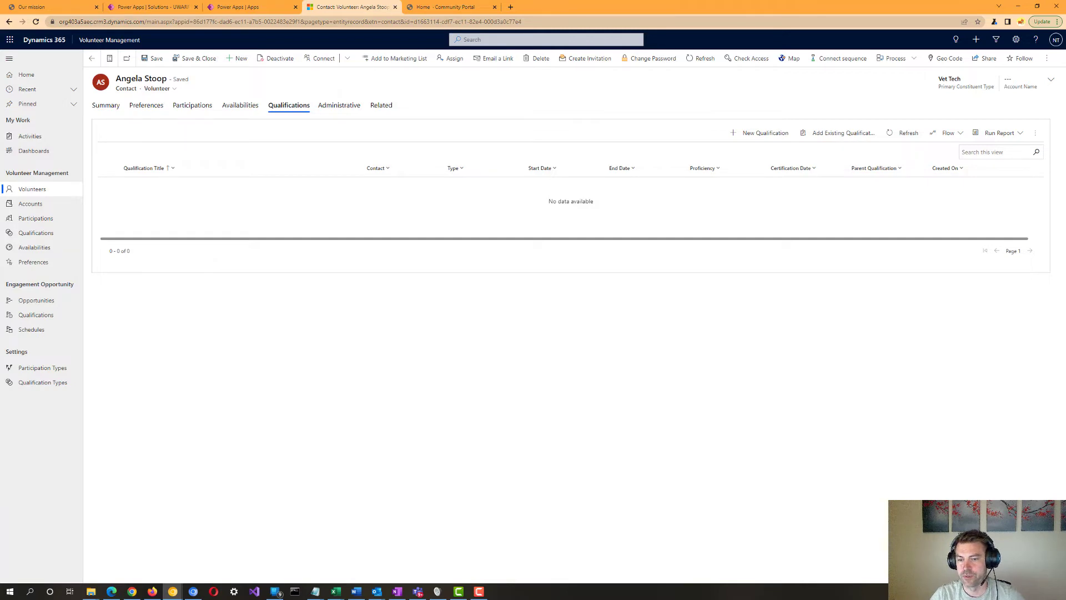
click(106, 105)
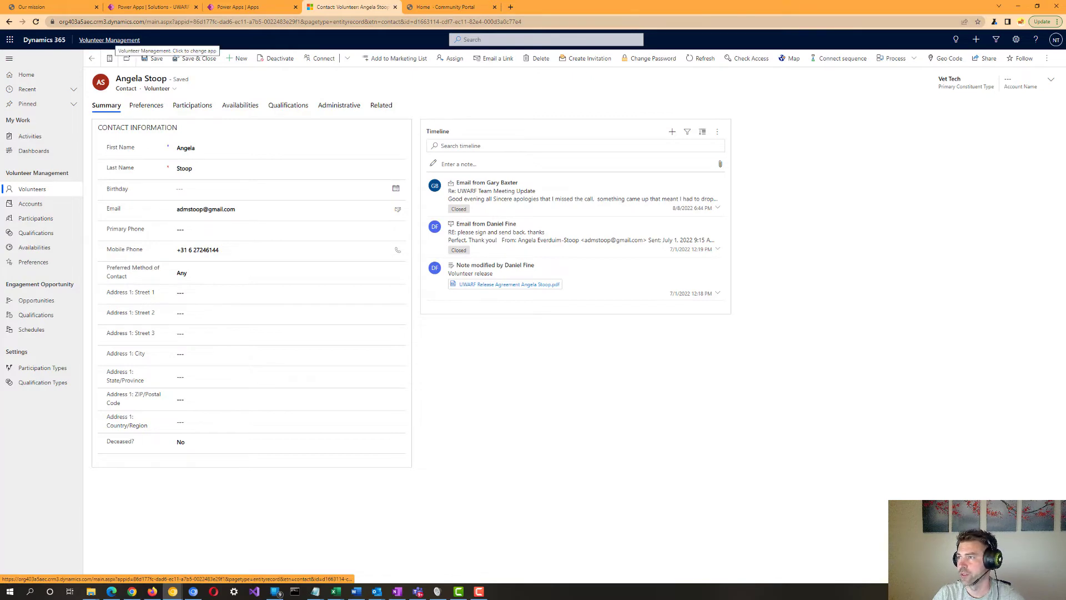
Switch to the UWARF app, which shows My Active Contacts with 6 contacts.
click(109, 40)
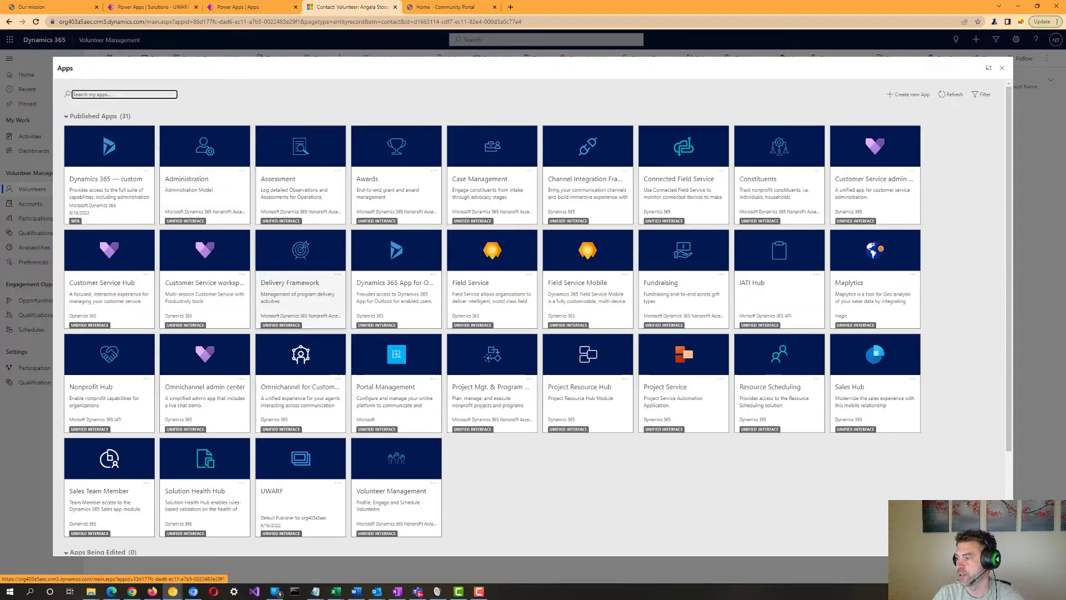
click(300, 477)
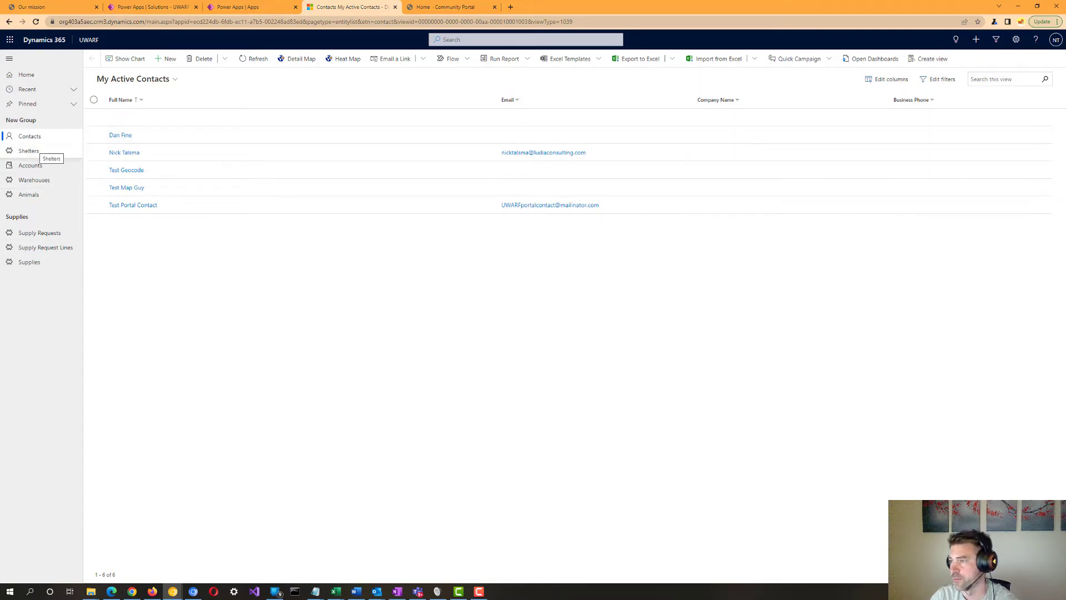
Open Active Shelters (154), review the health center "Renaissance" record, and return to the list.
click(29, 150)
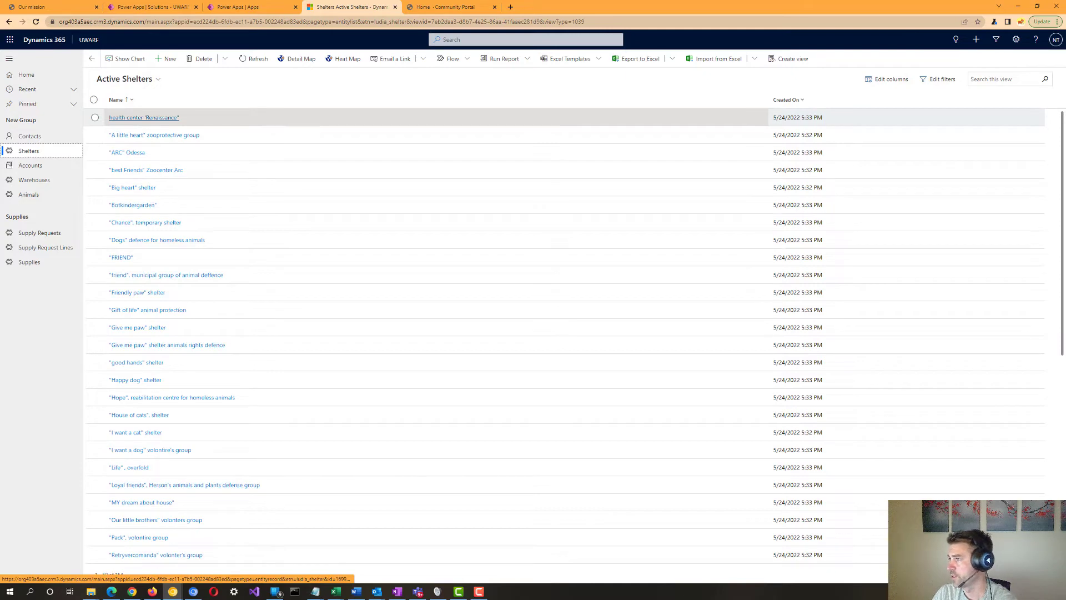
click(144, 117)
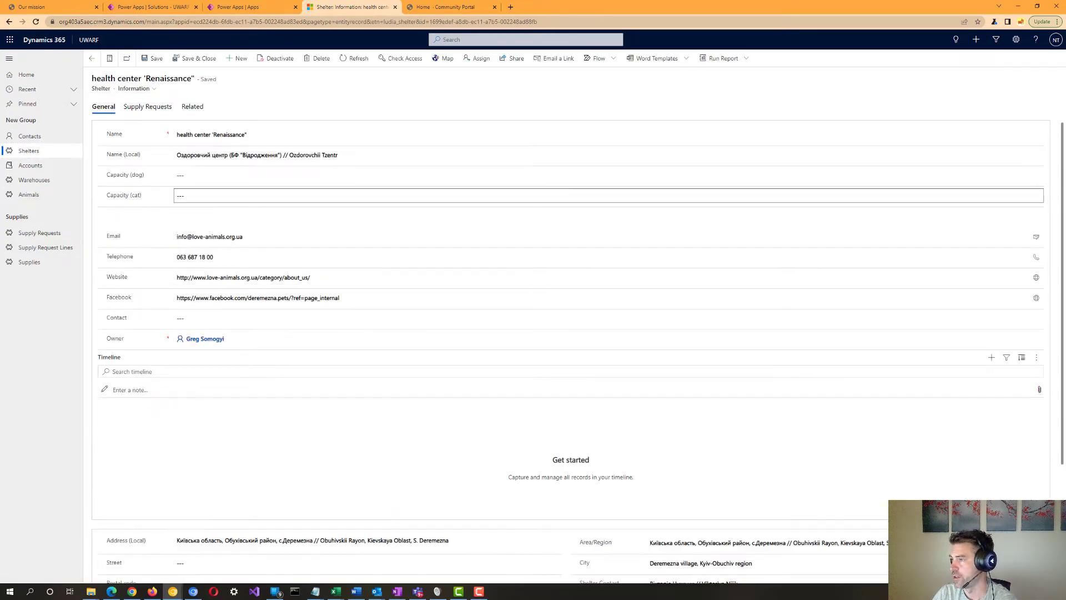
scroll(1036, 237, down, 2)
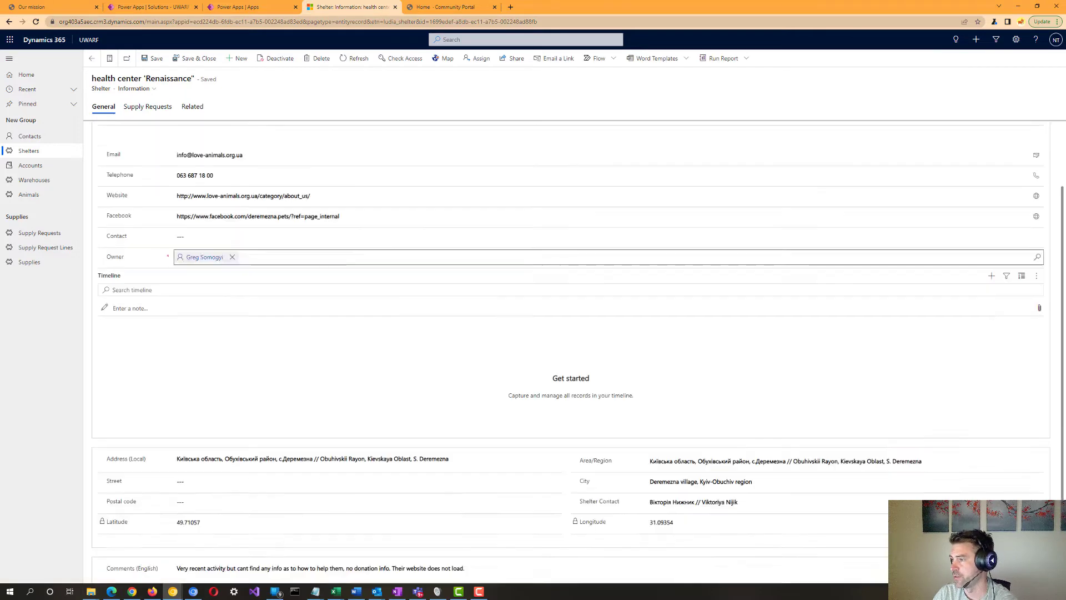
scroll(578, 354, down, 2)
scroll(571, 333, up, 4)
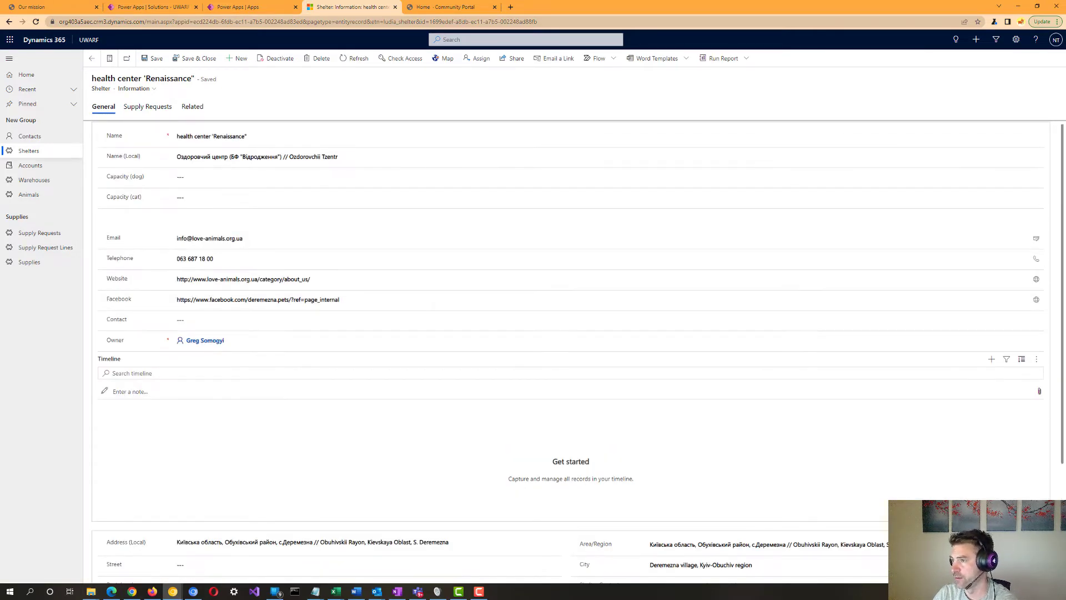
click(92, 58)
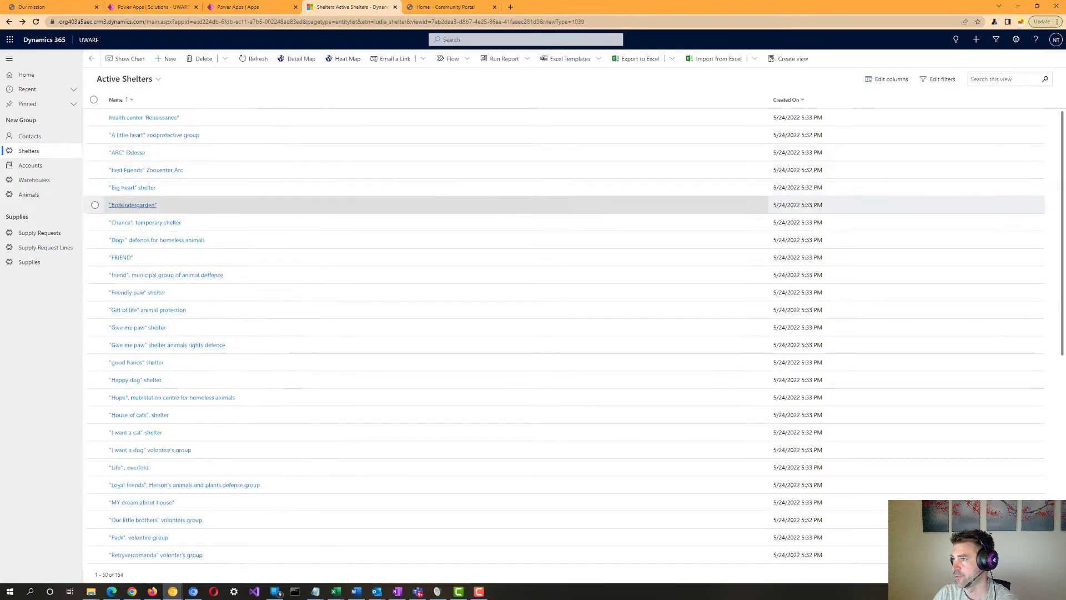
Check the three active warehouses and their views, then list Active Animals (58 pets).
click(34, 179)
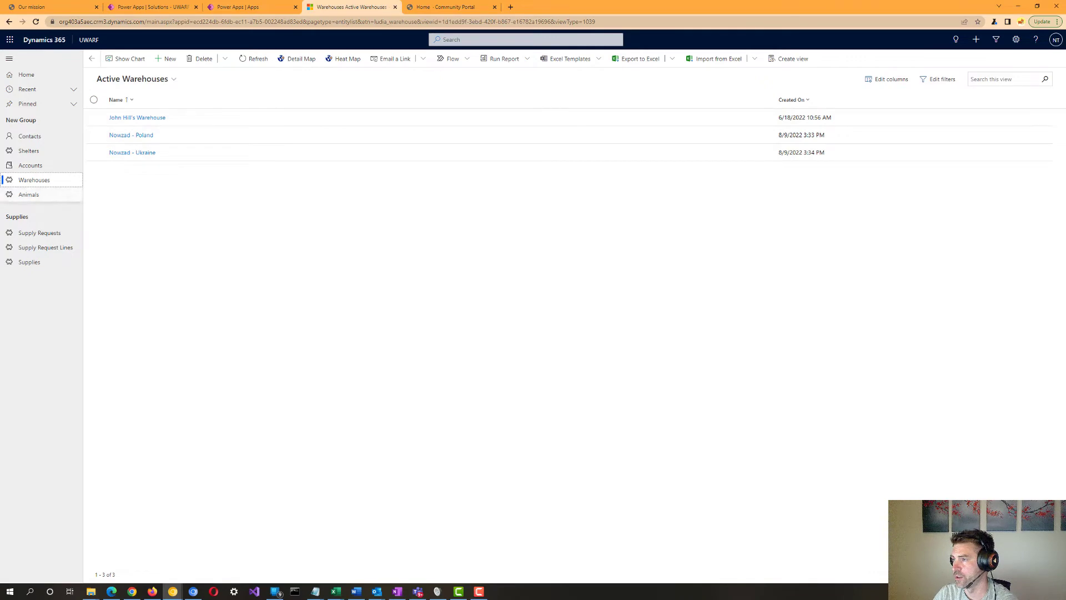
click(133, 79)
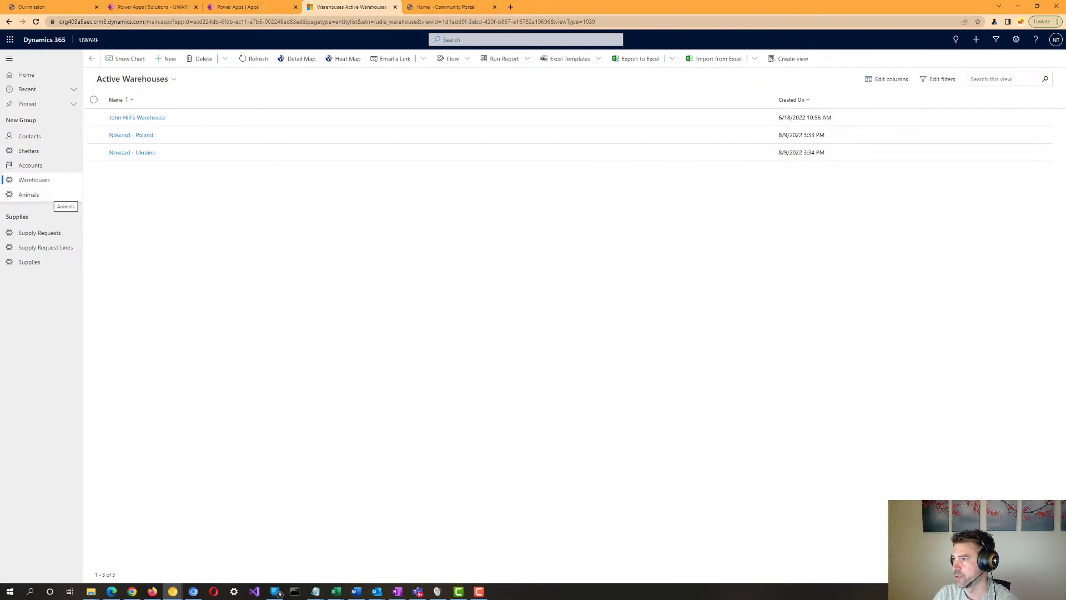
click(53, 195)
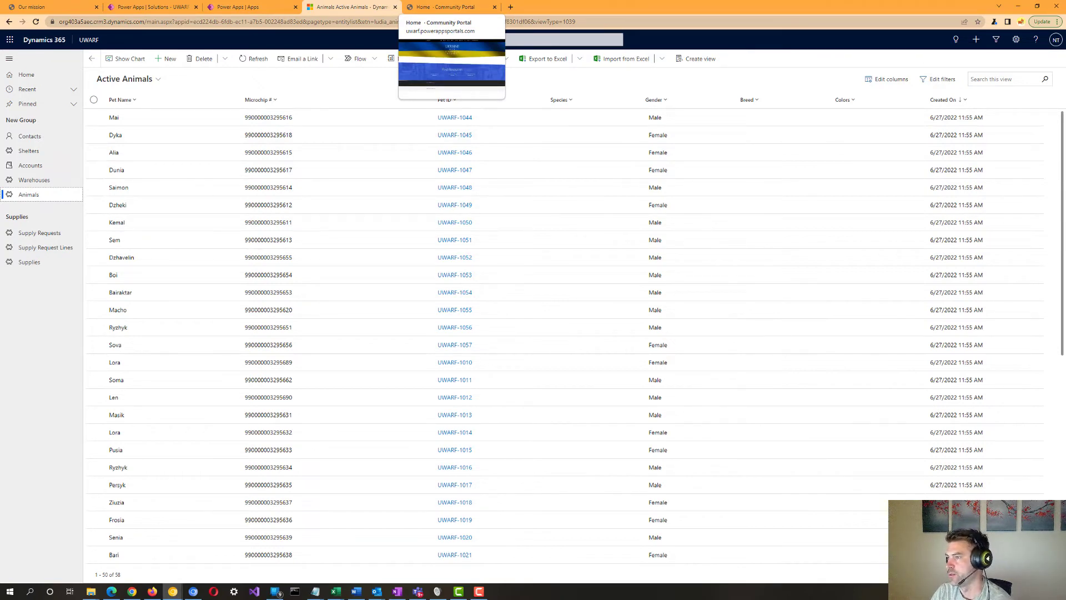
Bring up the UWARF Community Portal tab and open View Animals to list the pets.
click(444, 6)
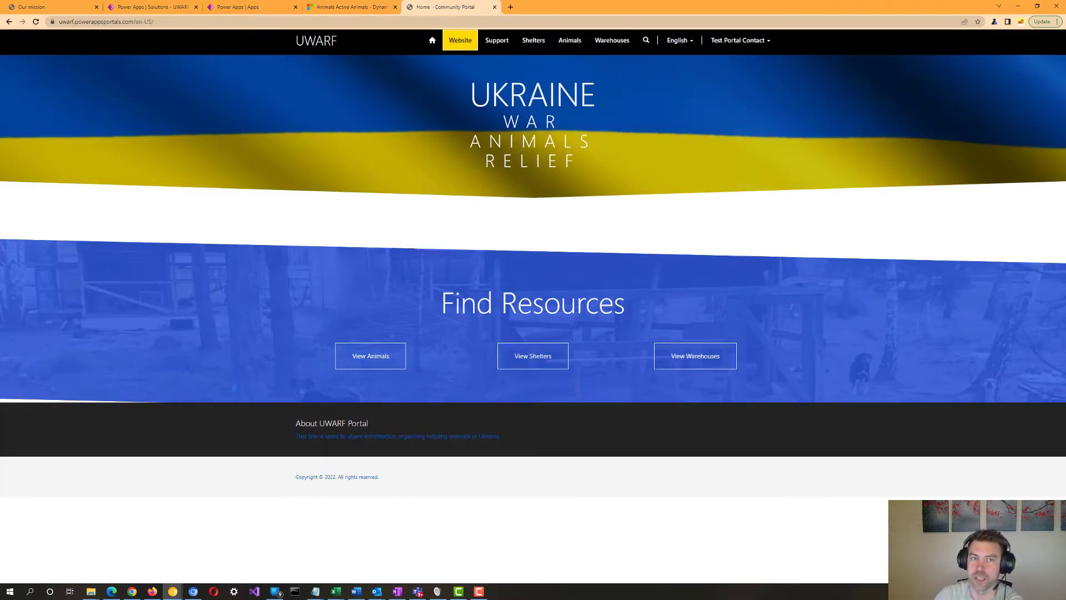
key(ctrl+shift+Tab)
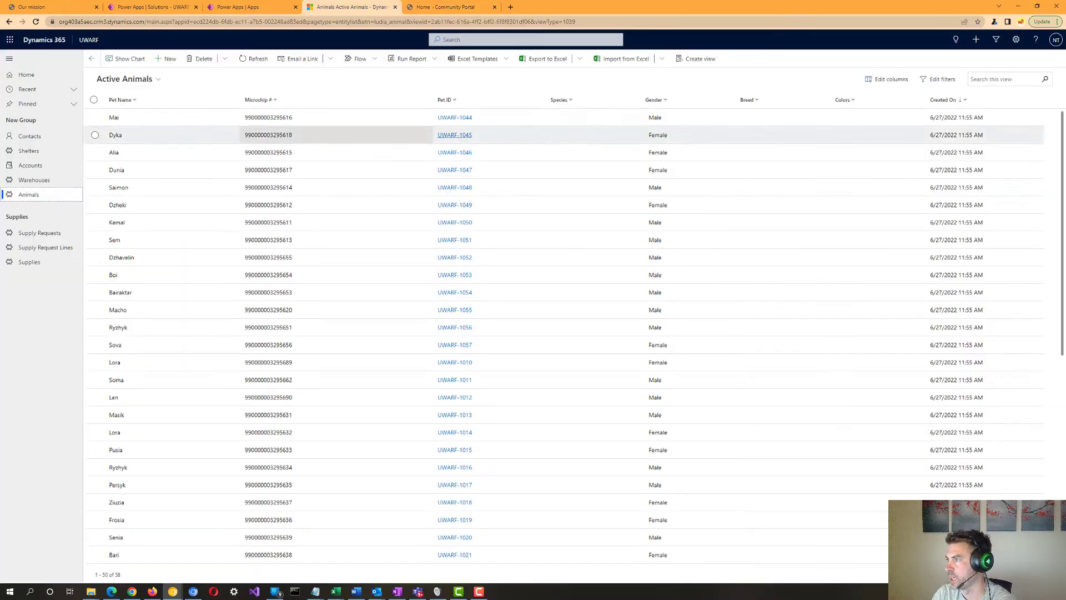
key(ctrl+Tab)
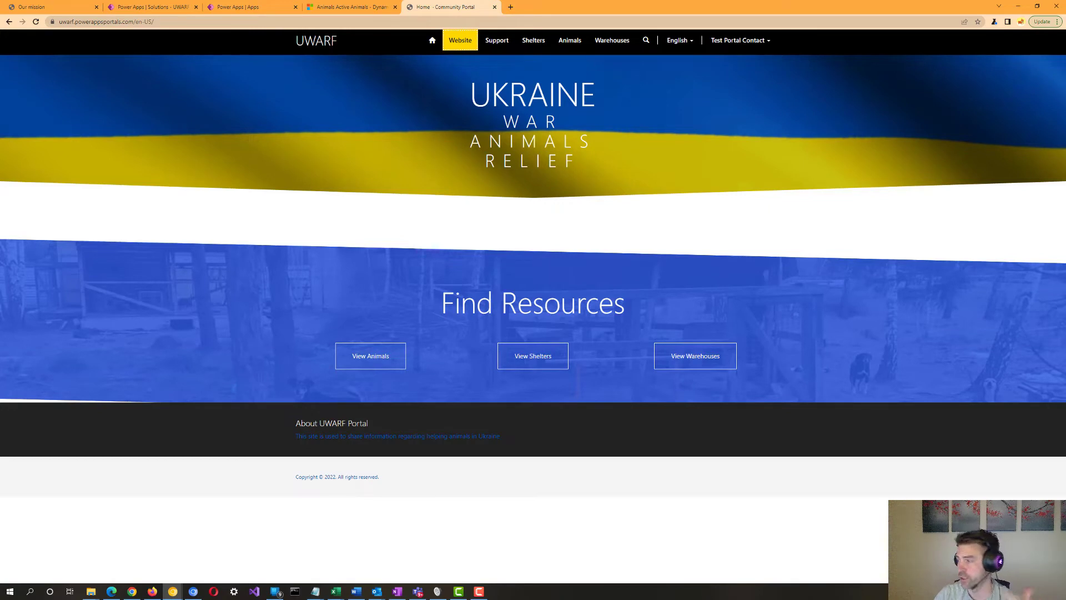
click(370, 356)
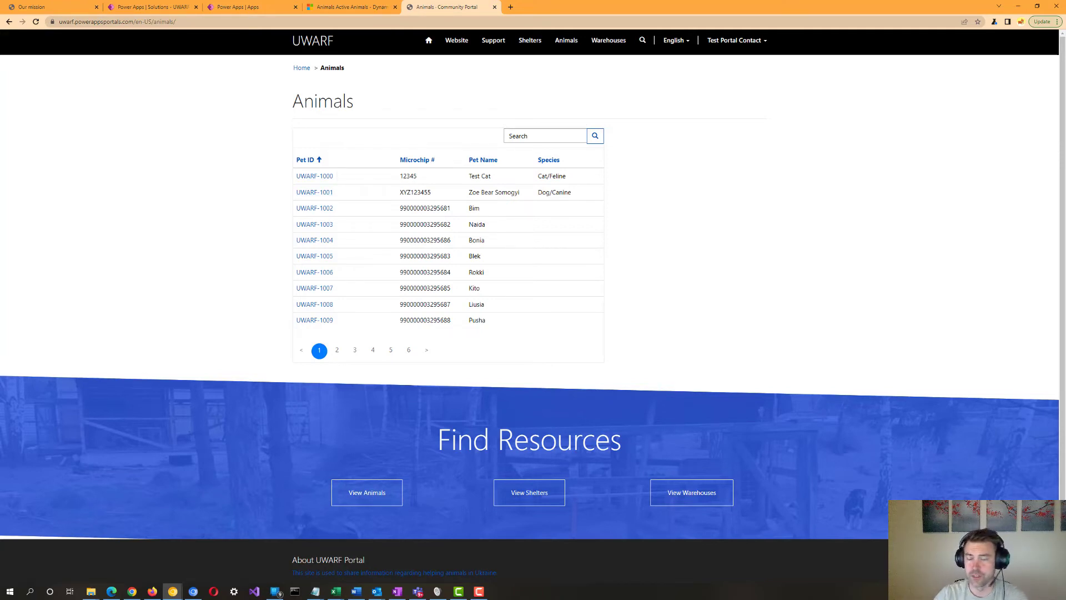
View pet UWARF-1001's detail page with its three photos, then return to the Animals list.
click(314, 192)
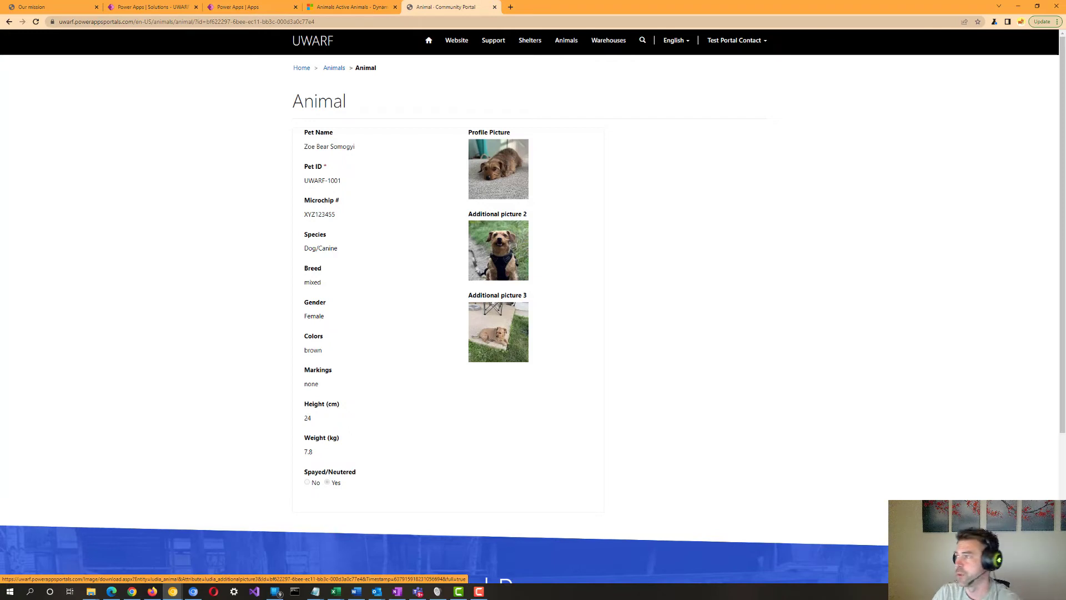
key(alt+Left)
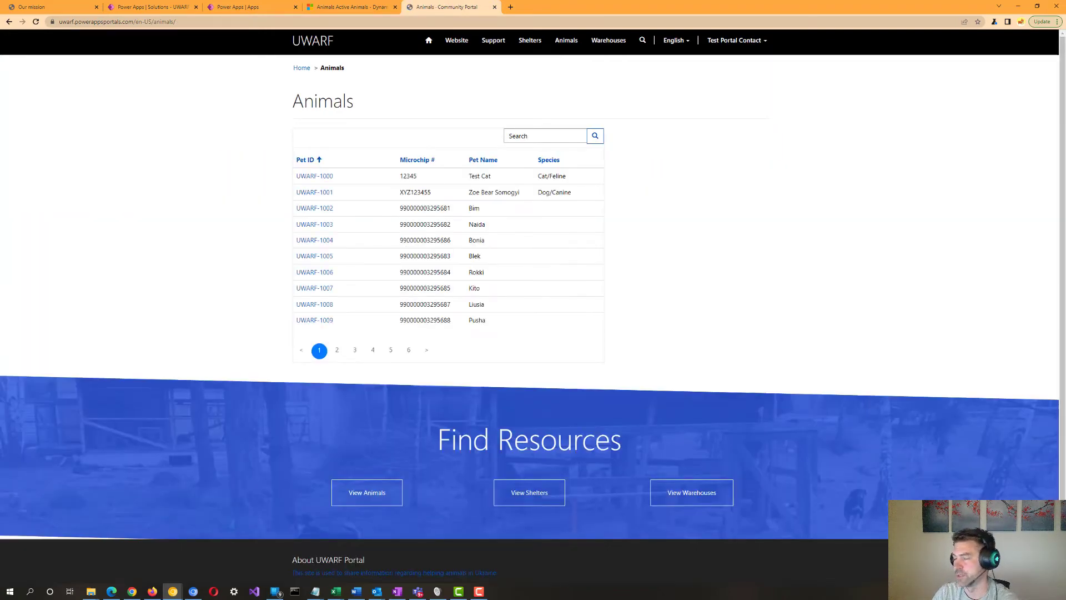
Open the Sirius shelter from View Shelters and read down to its Comments section.
click(534, 494)
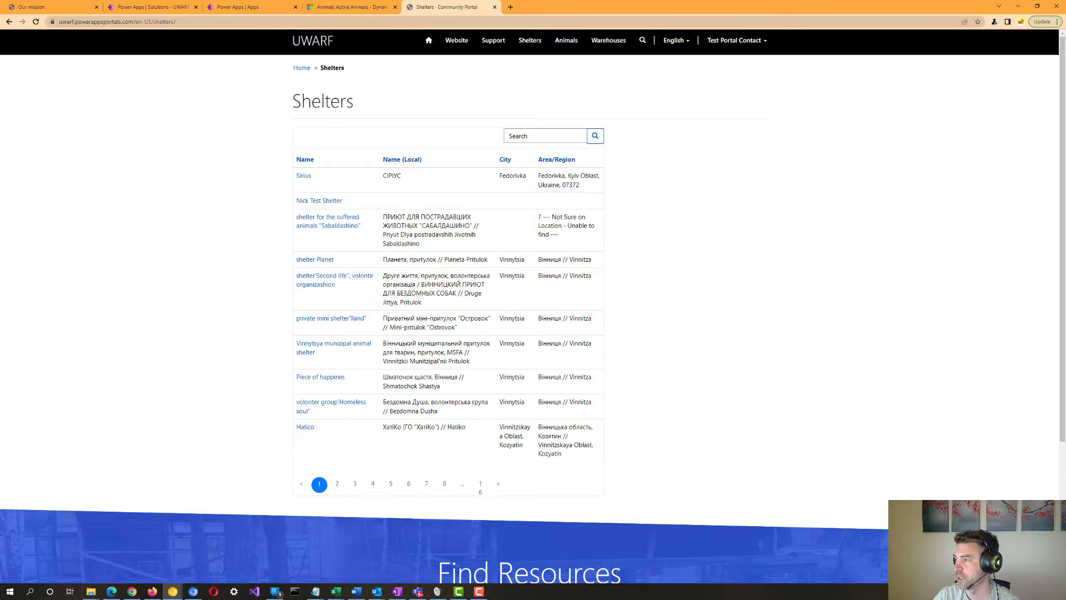
click(304, 175)
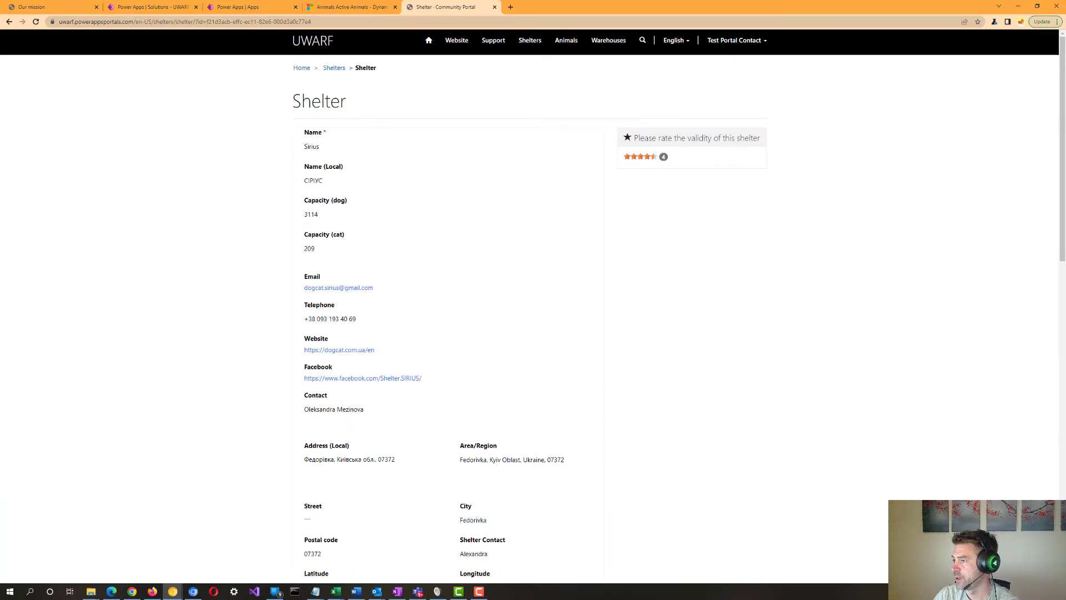
scroll(531, 311, down, 1)
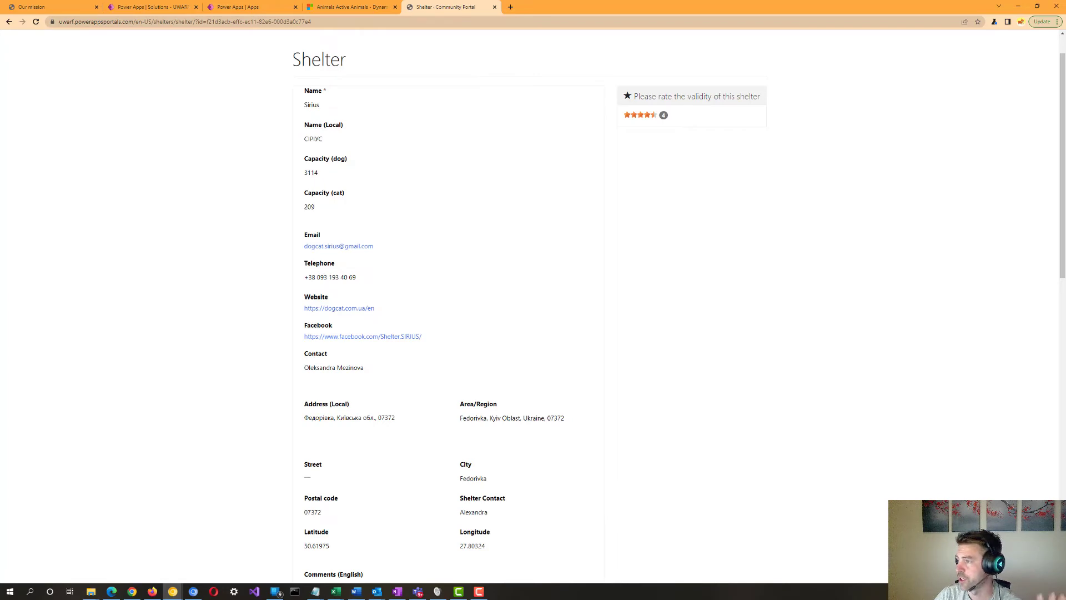
scroll(530, 311, down, 2)
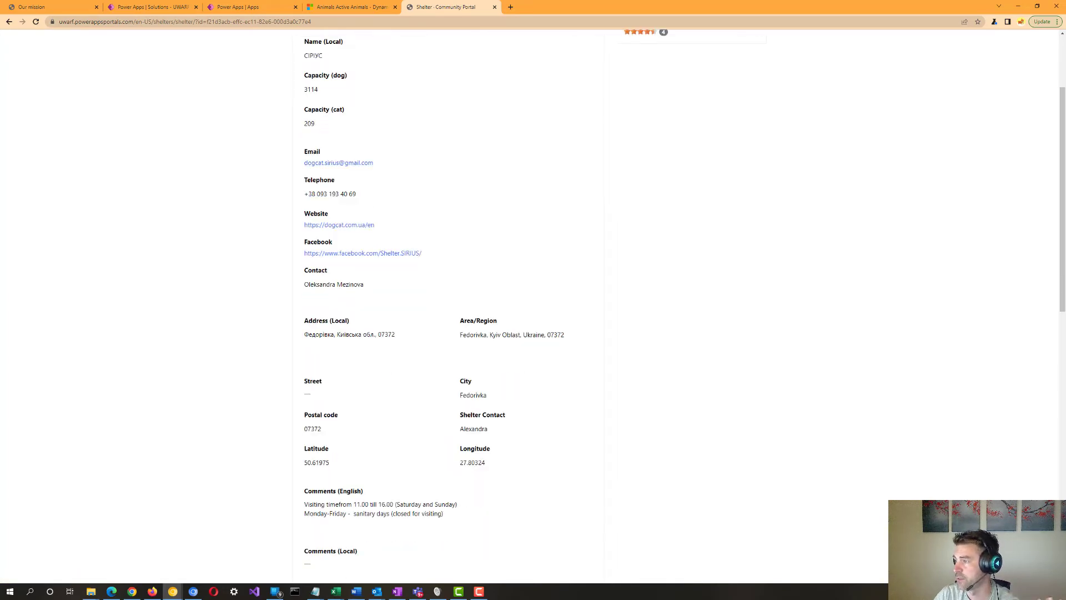
scroll(530, 311, down, 1)
scroll(530, 311, down, 1)
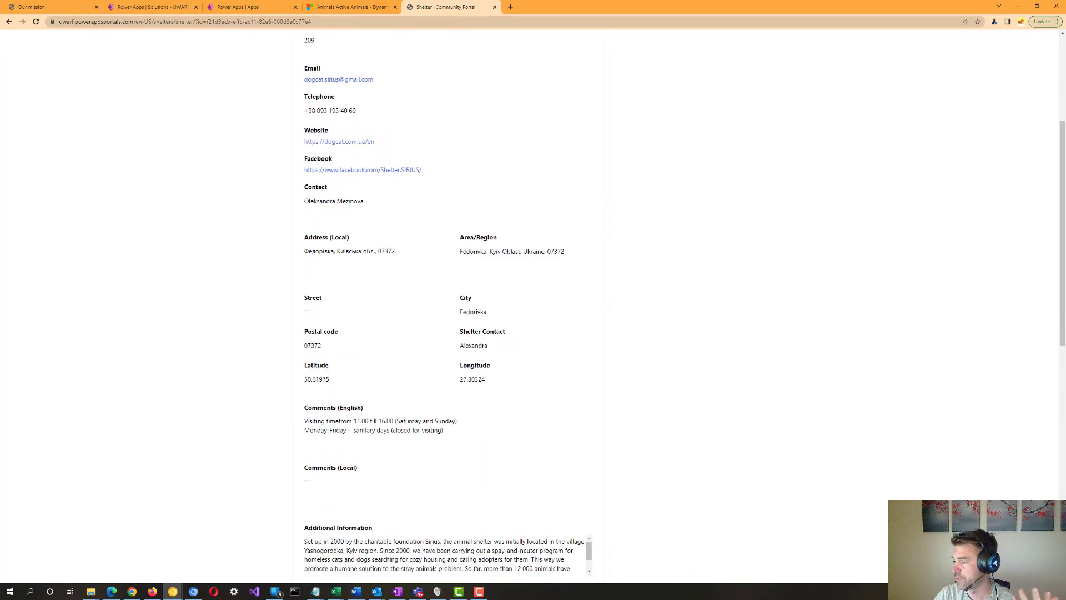
scroll(530, 311, down, 8)
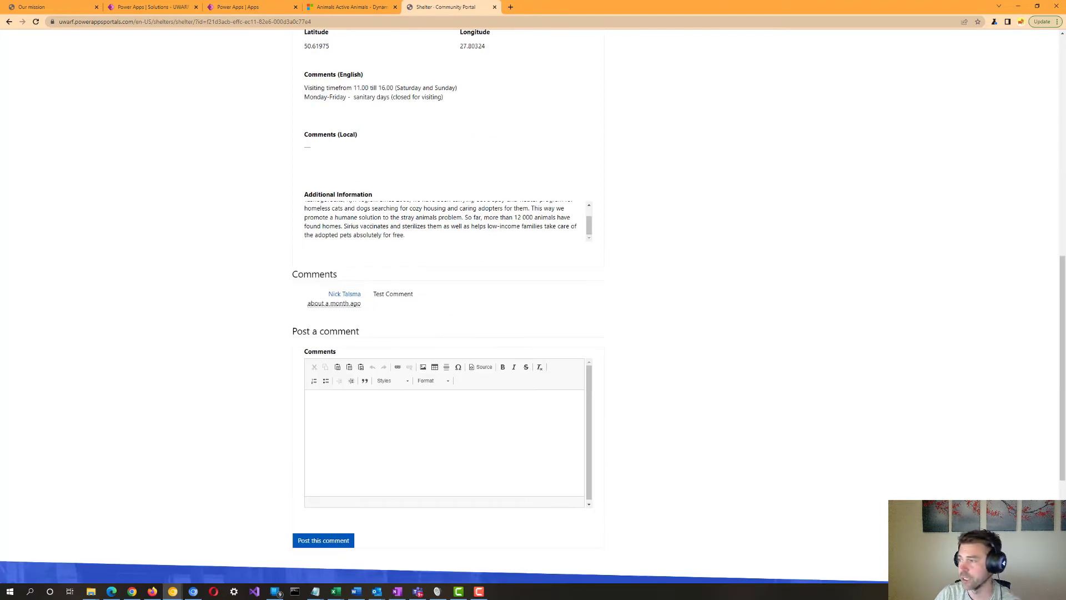
scroll(444, 220, up, 4)
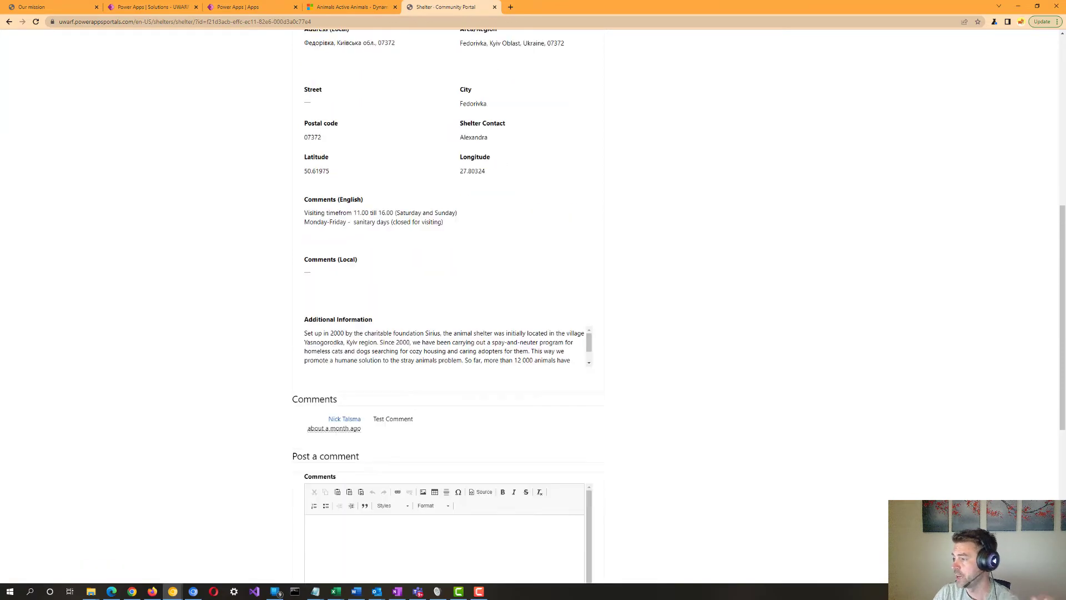
scroll(444, 311, down, 3)
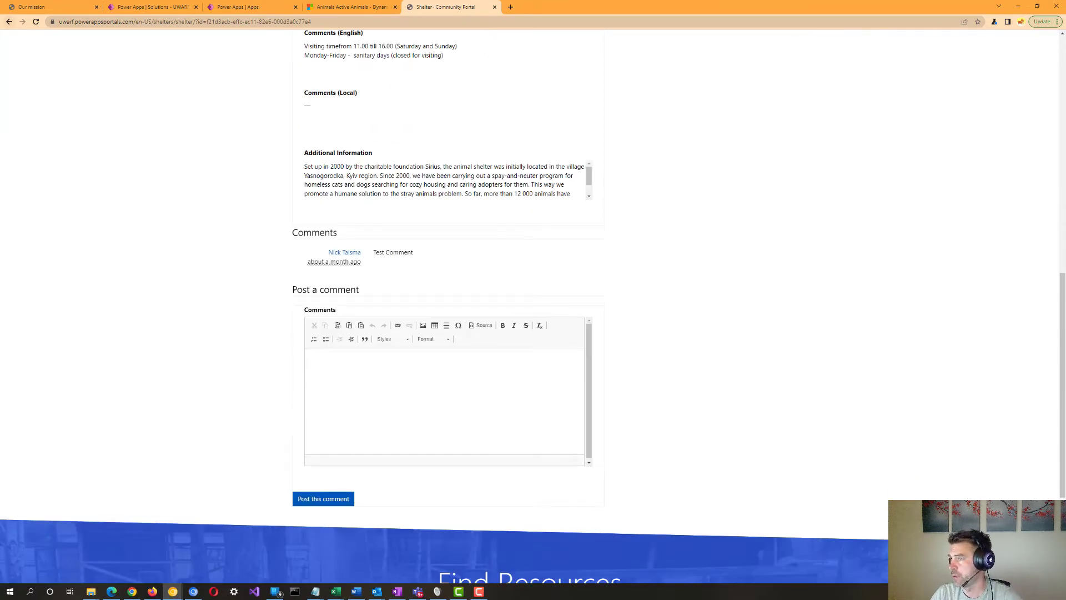
Open the test shelter from the Shelters list and post the comment 'This is a test'.
click(9, 21)
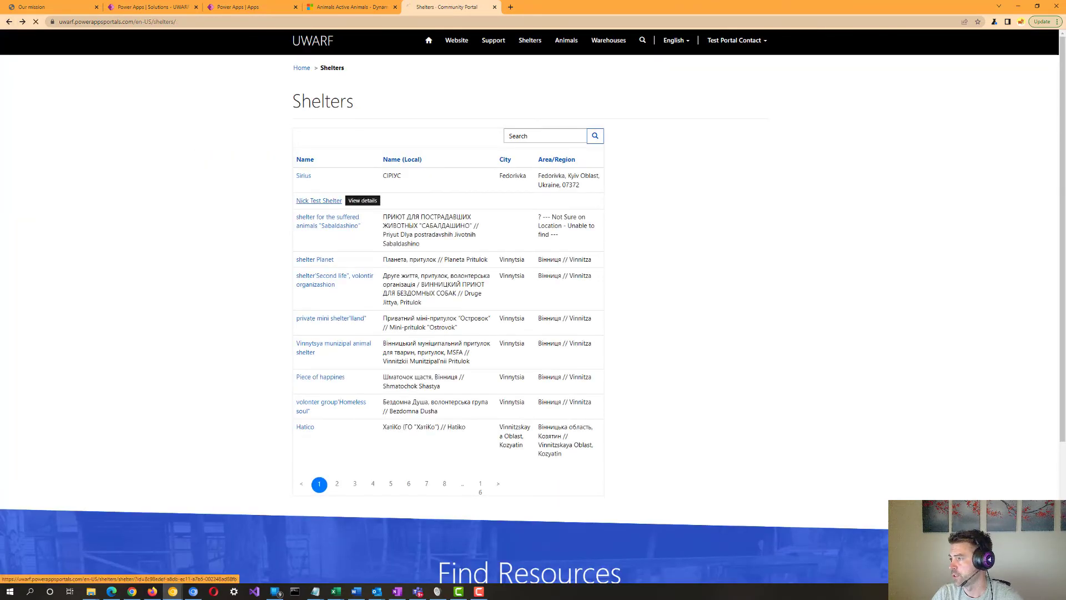
click(336, 201)
scroll(533, 306, down, 14)
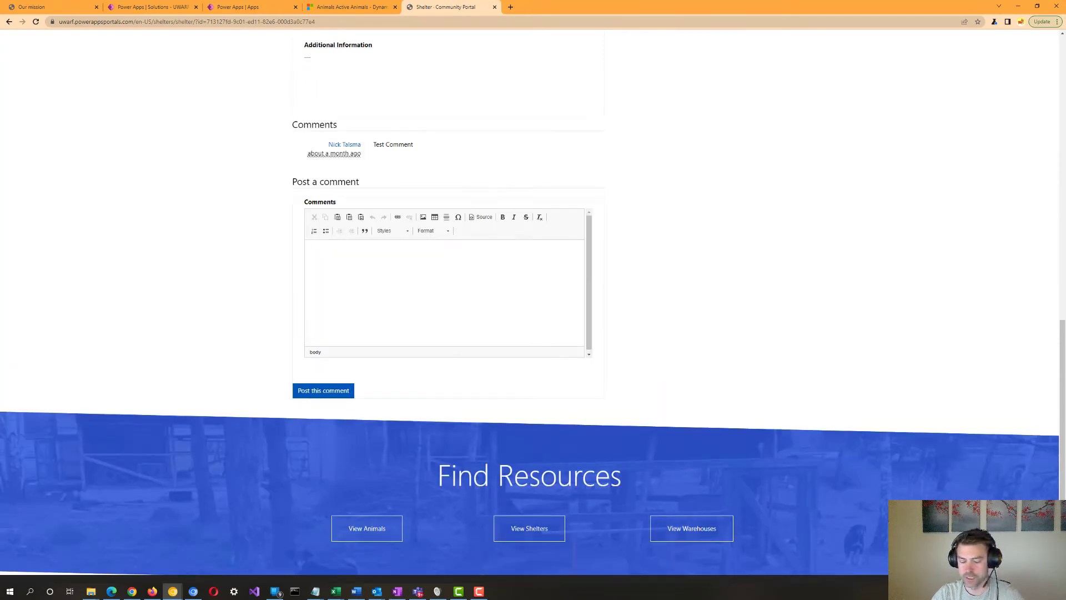
text(is is a test)
key(Tab)
key(Return)
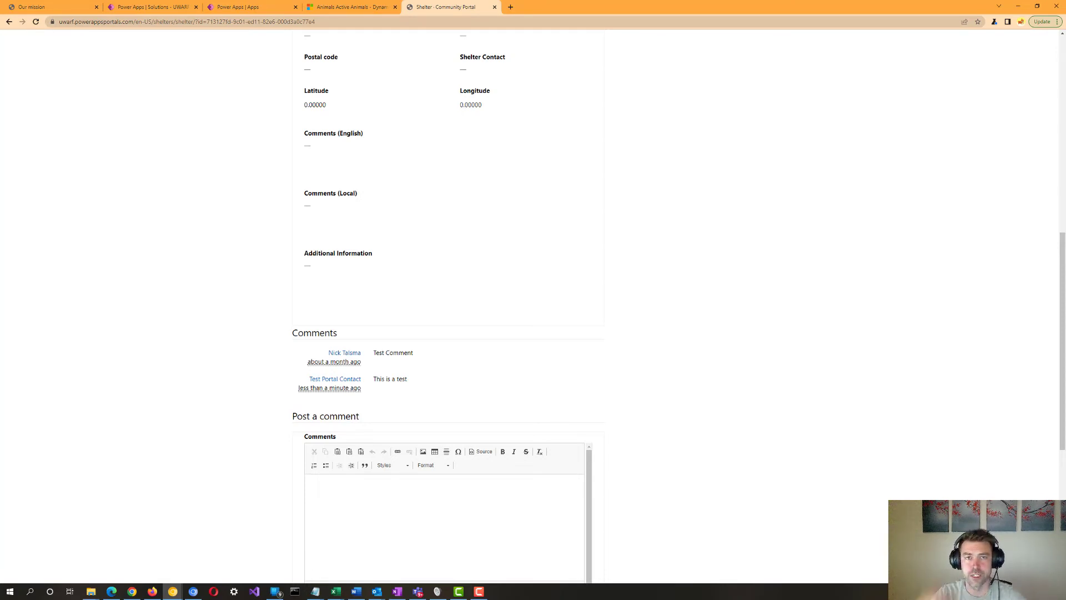
Go back from the shelter page to the Shelters list and scroll down it.
scroll(533, 306, up, 9)
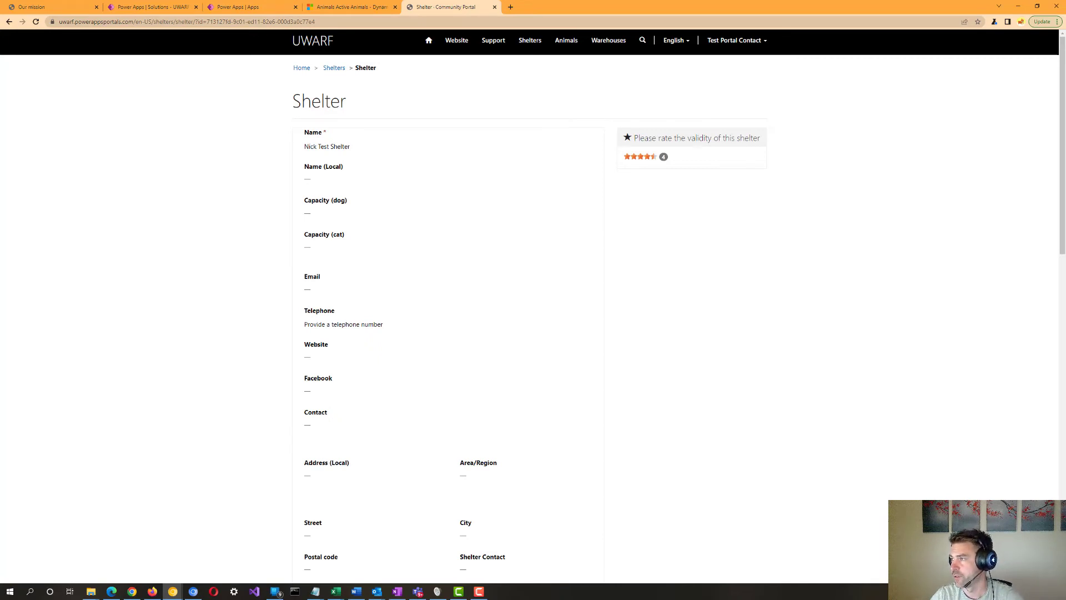
key(alt+Left)
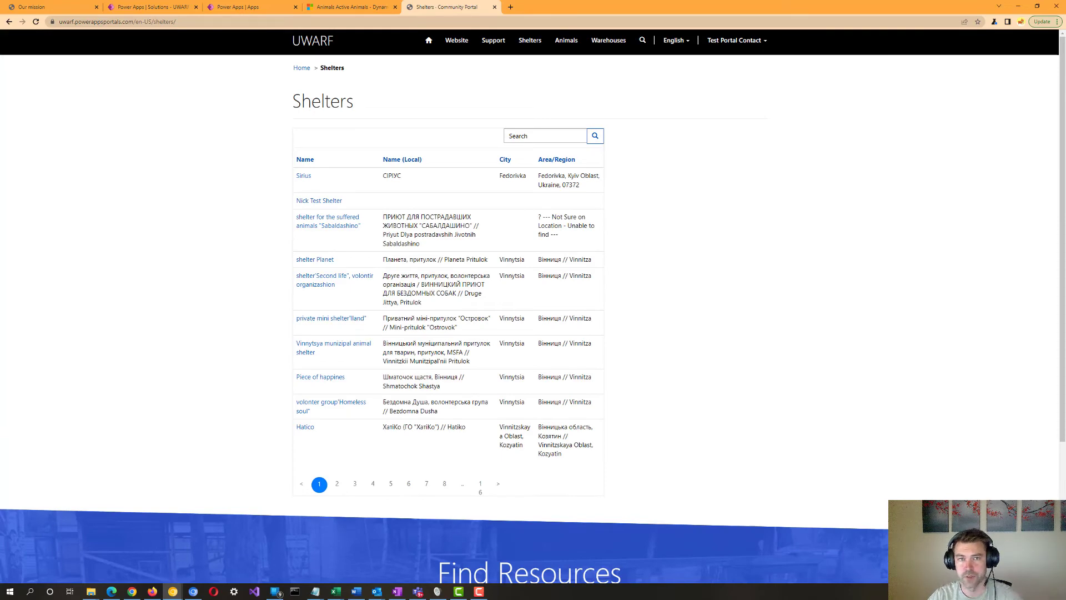
scroll(533, 300, down, 3)
Review the Warehouses table of three warehouses, then return to the portal home page.
click(692, 458)
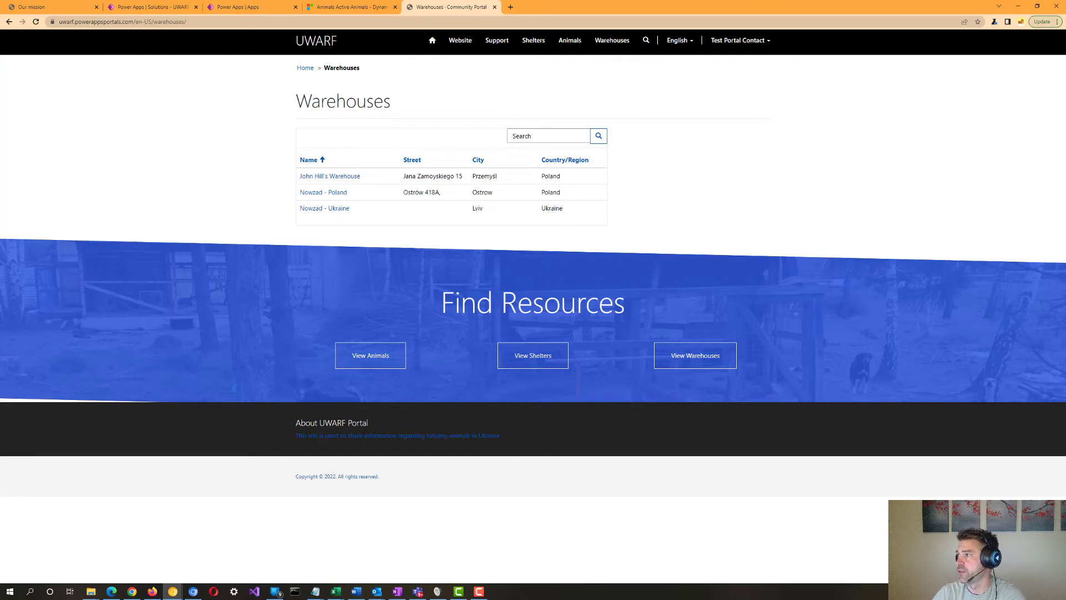
click(432, 40)
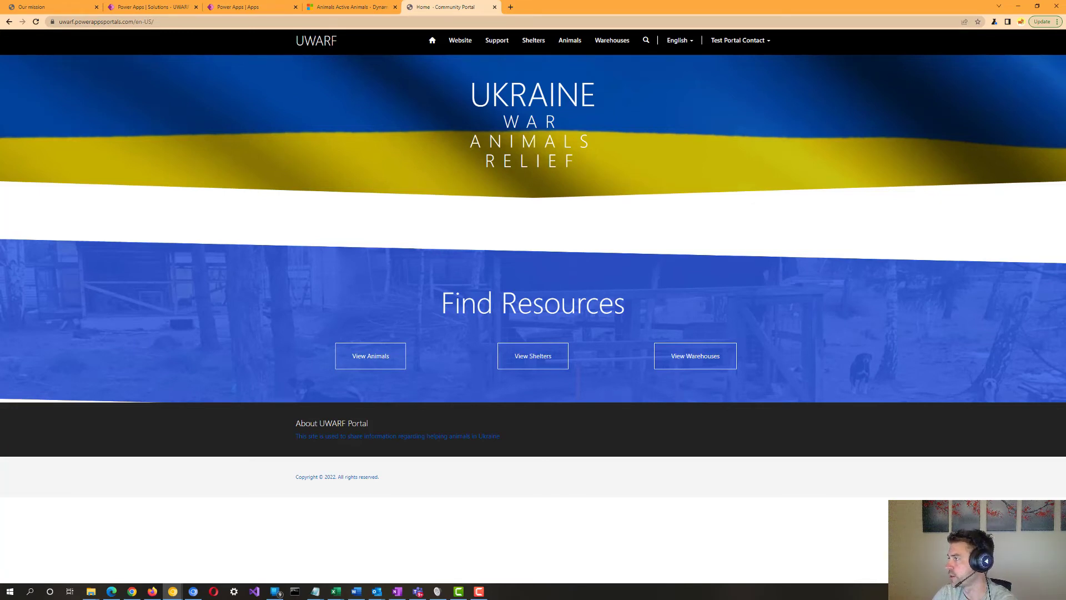
Open the portal's language choices from the home page.
click(679, 40)
Set the portal to українська and view the translated Shelters list and Sirius page.
click(666, 61)
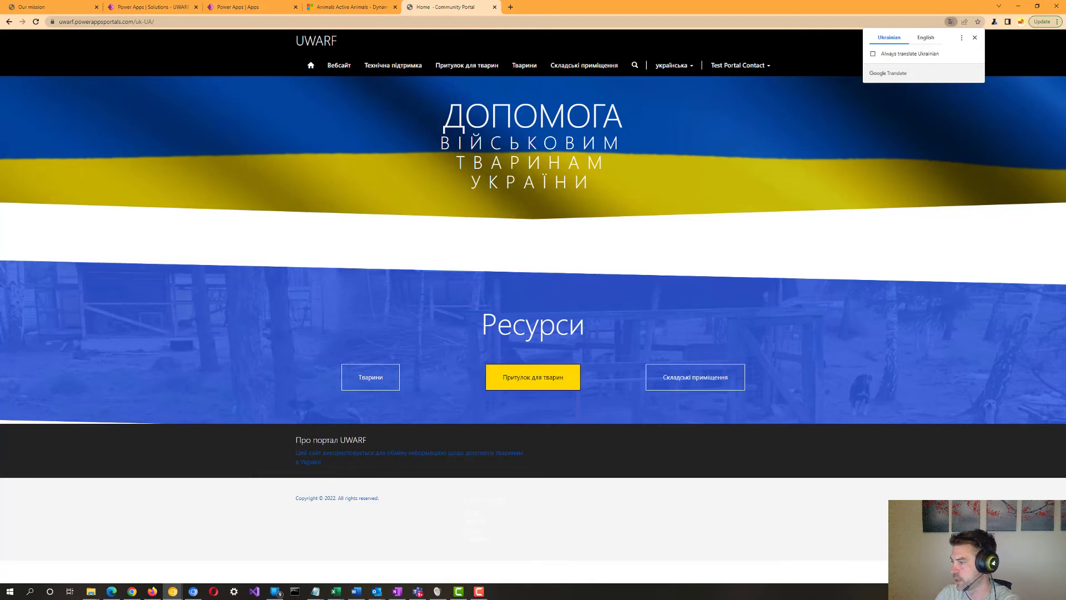
click(532, 377)
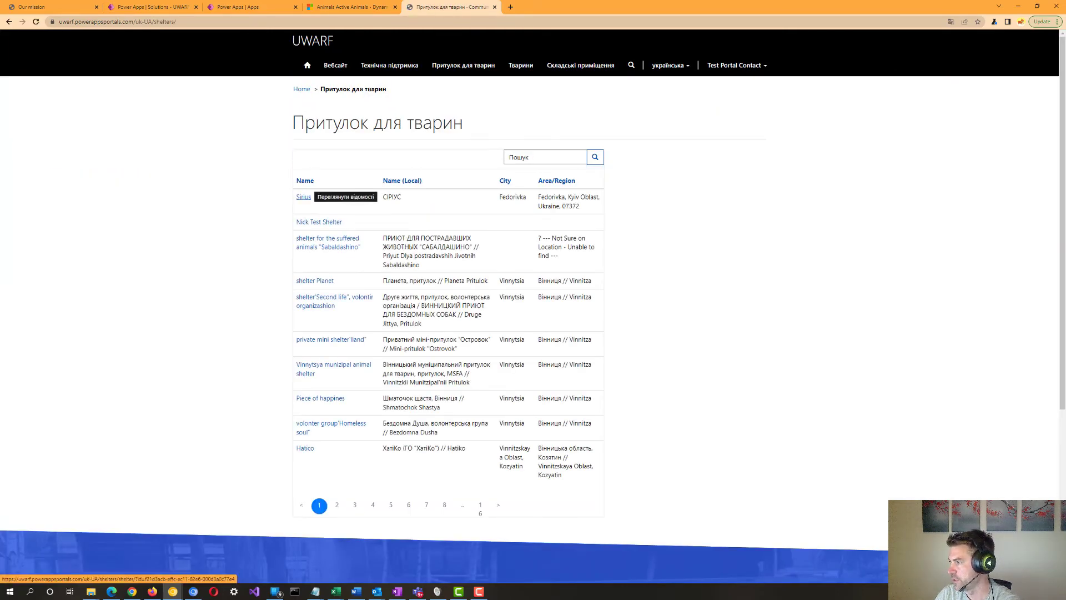
click(303, 197)
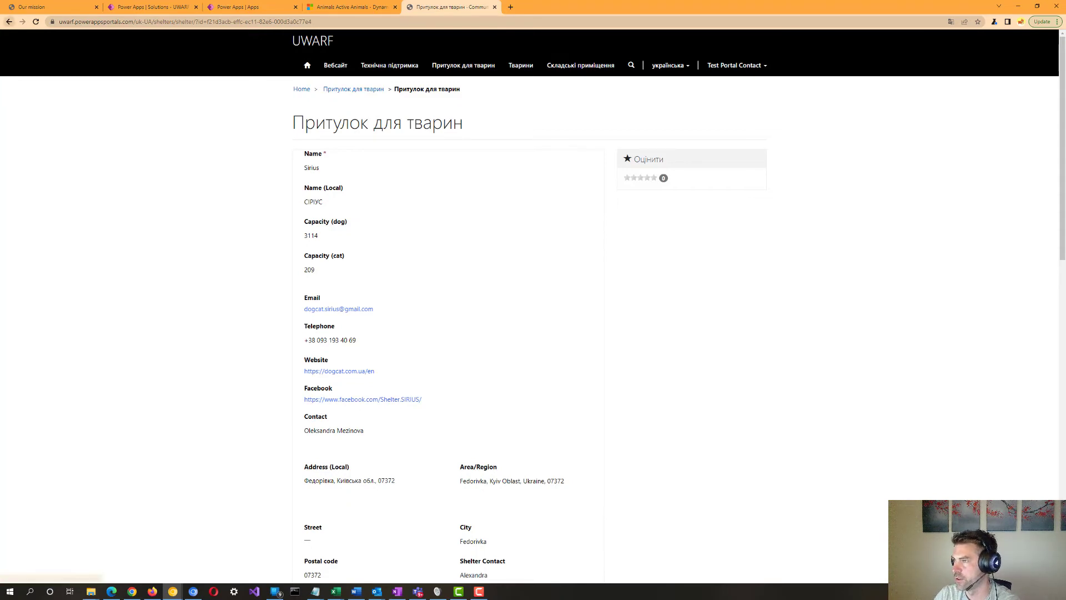
click(9, 21)
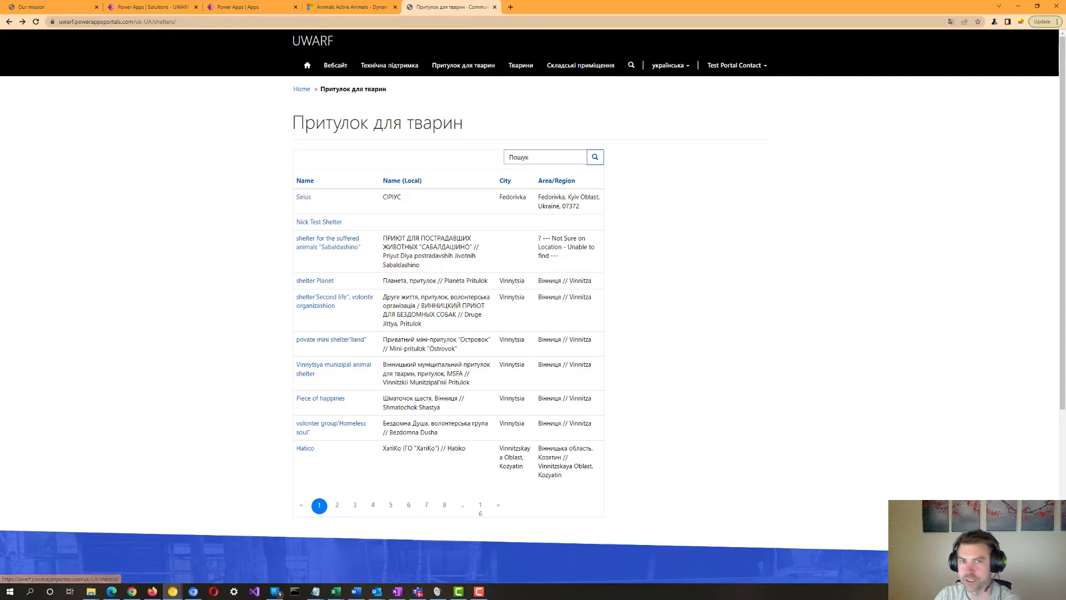
click(307, 65)
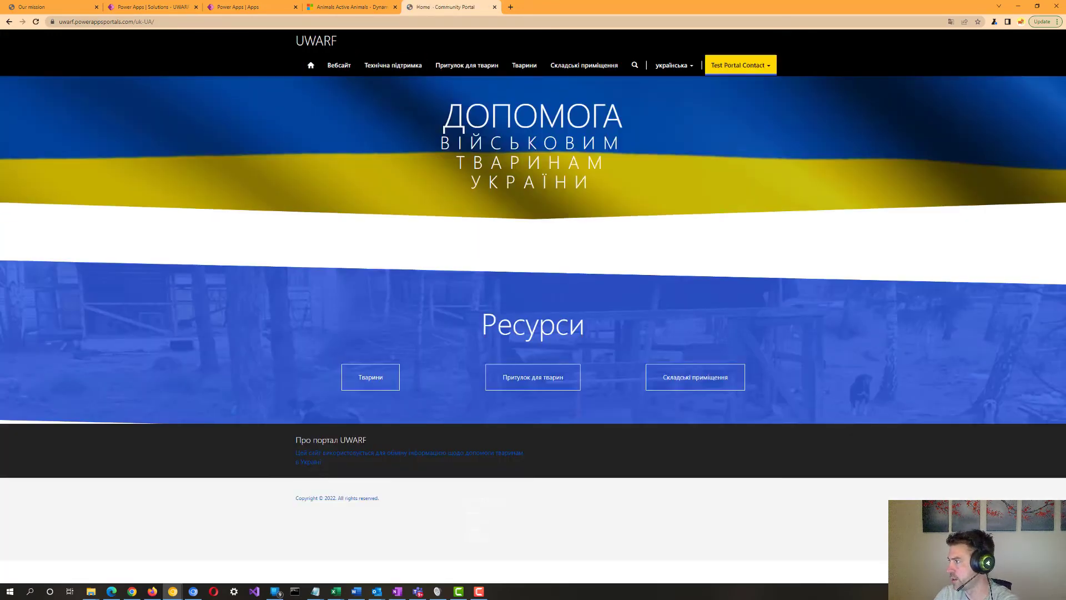
Switch the portal back to English and start a new case from the Support page.
click(672, 65)
click(664, 86)
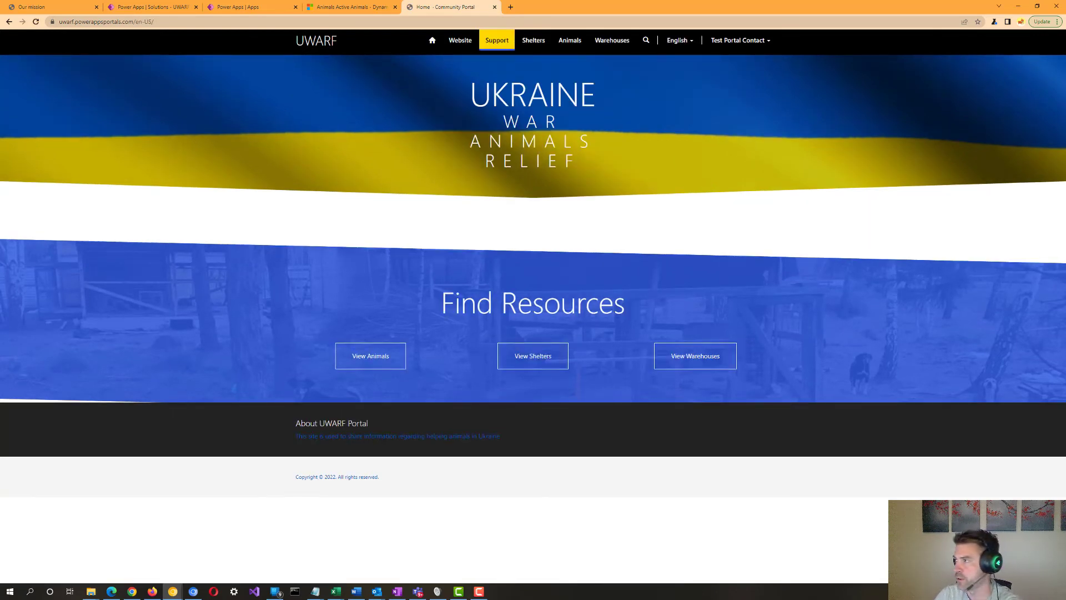
click(497, 40)
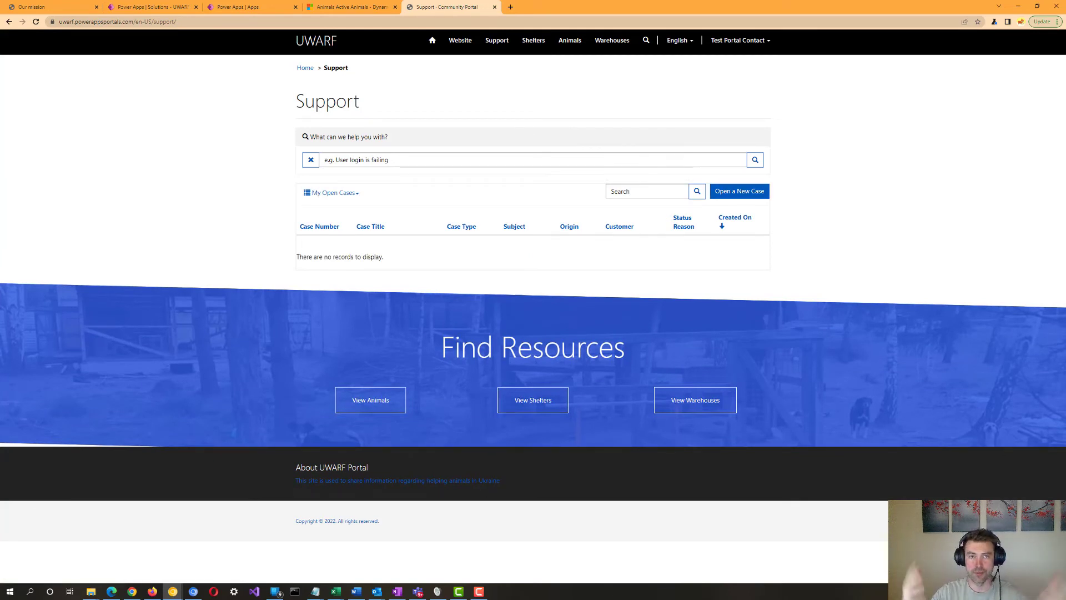
click(740, 191)
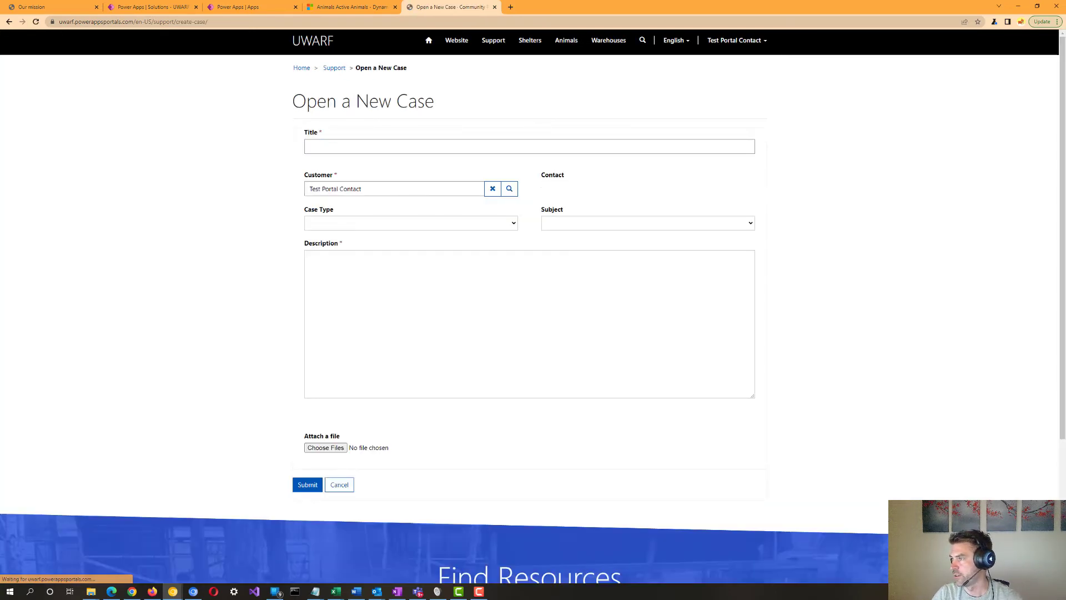
Submit case 'Test Case', type Question, Default Subject, description 'How do I use the portal'.
key(Down)
key(Return)
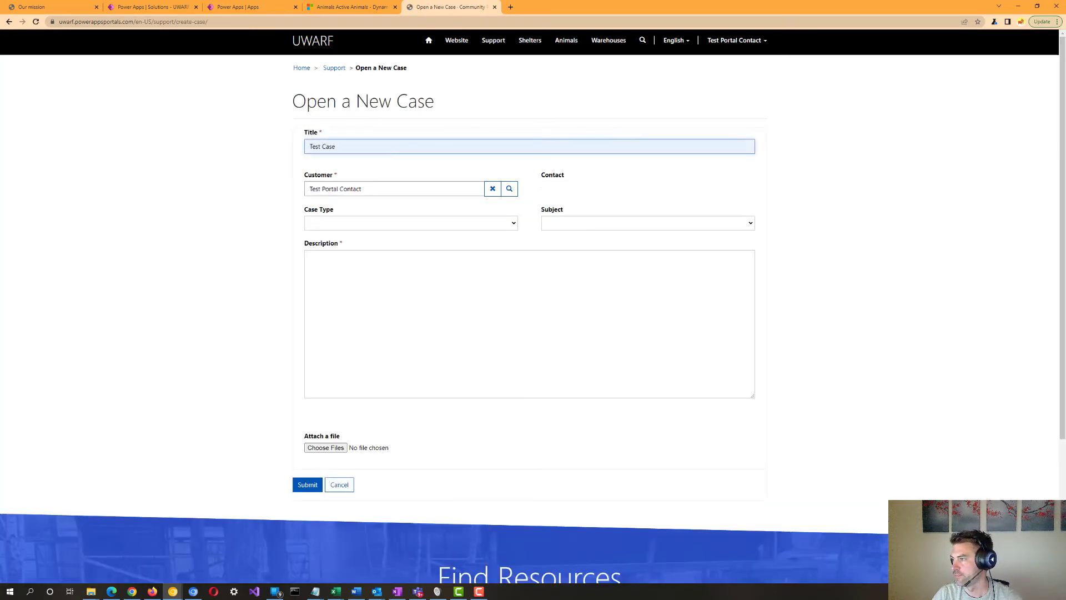
click(411, 223)
click(333, 260)
click(648, 241)
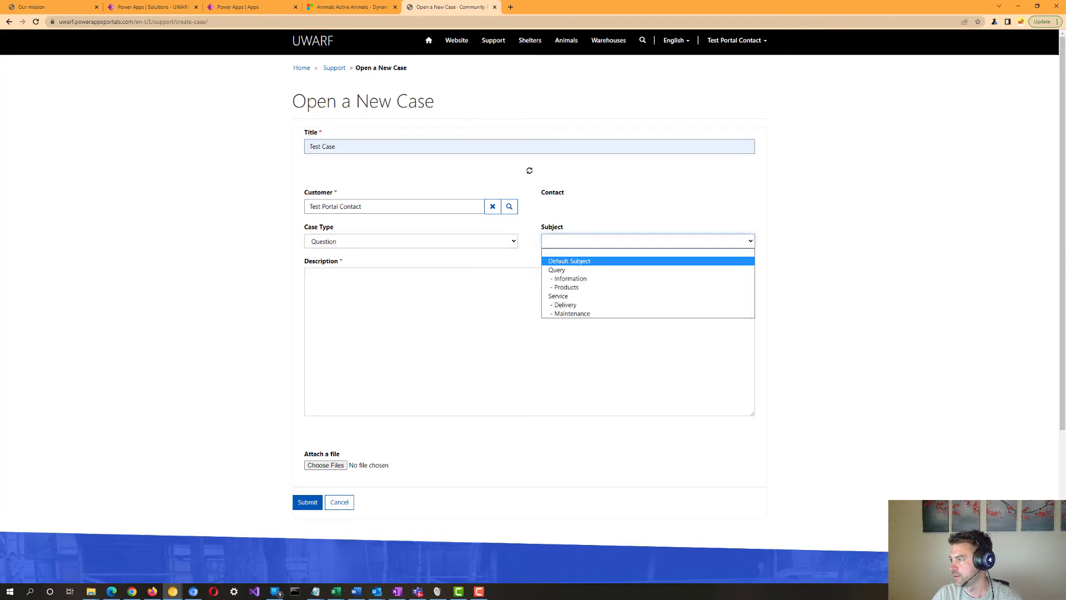
key(Tab)
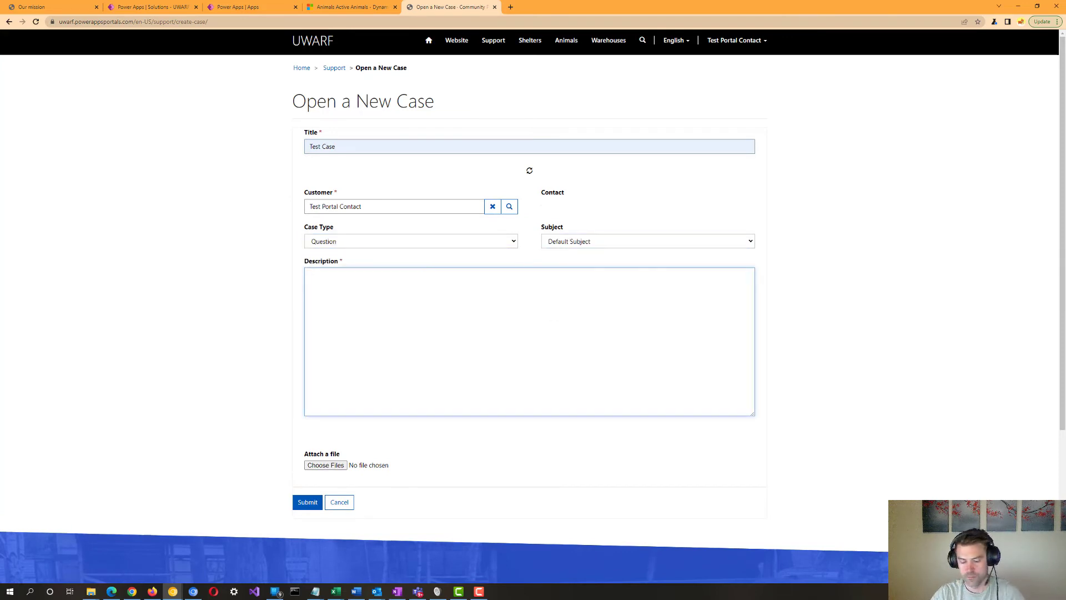
text(How do I us)
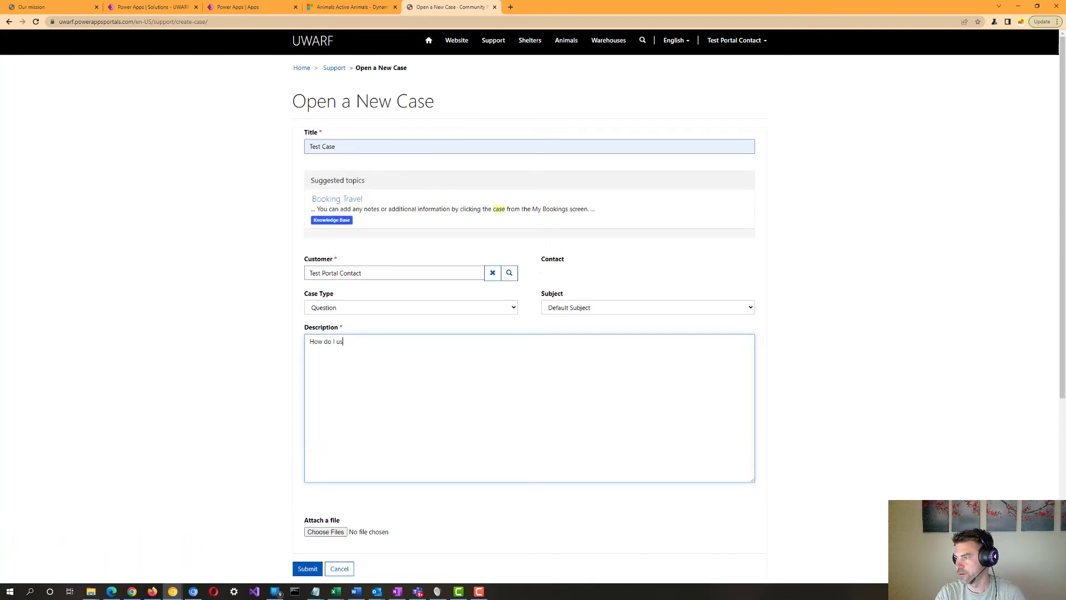
text(e the portal)
scroll(533, 305, down, 3)
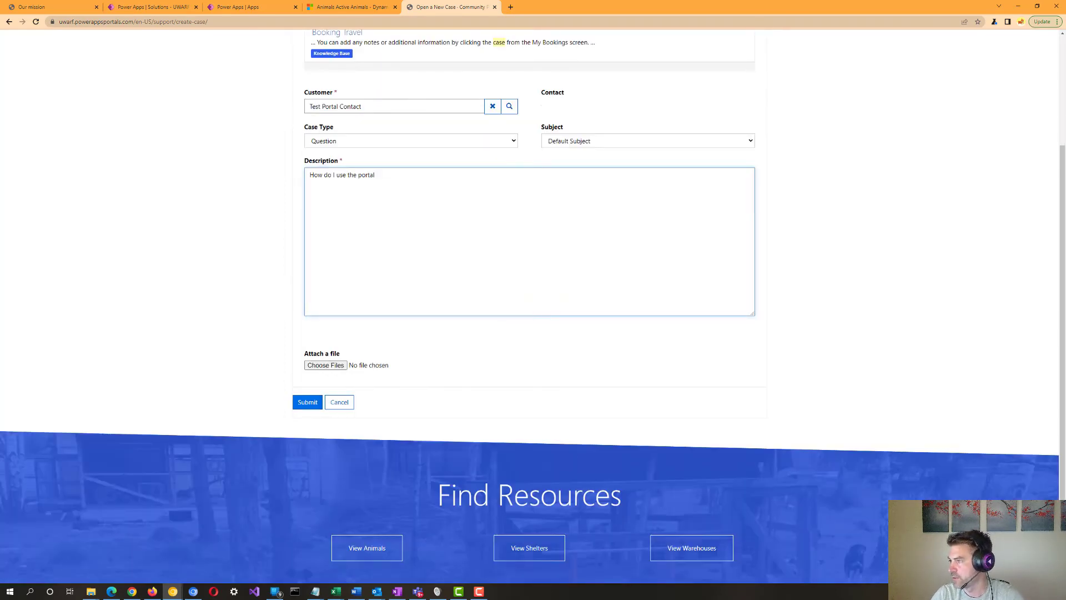
click(317, 403)
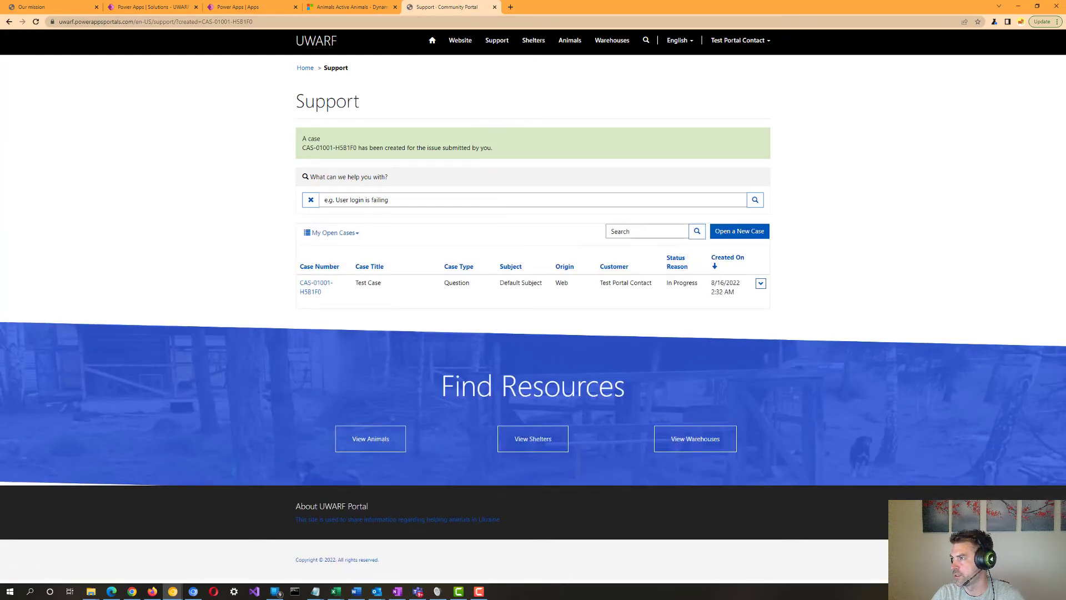
Open the submitted Test Case from My Open Cases to check its Question type and status.
key(ctrl+shift+Tab)
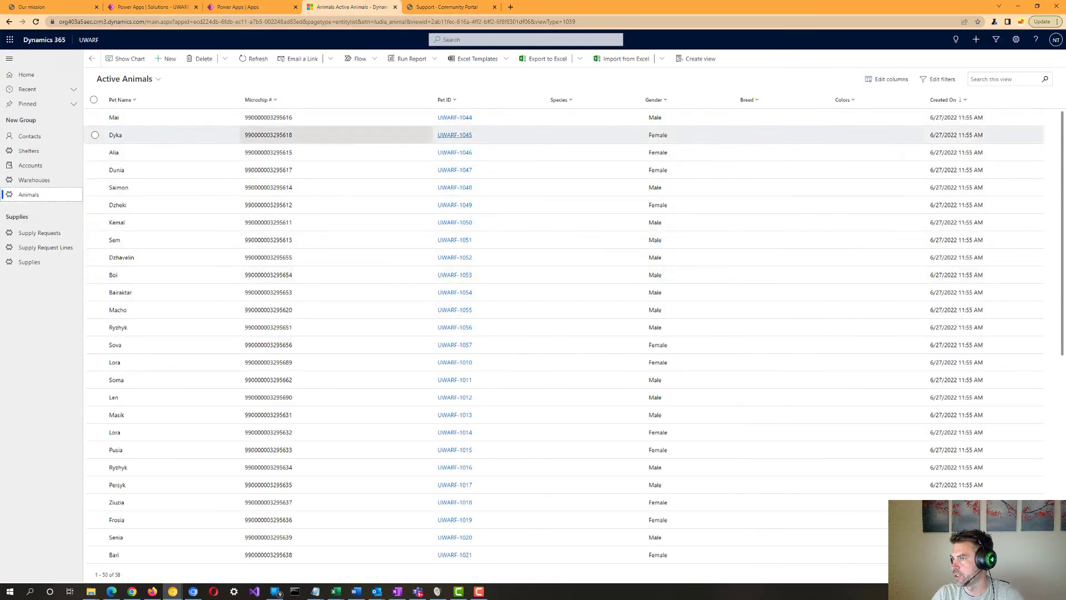
key(ctrl+Tab)
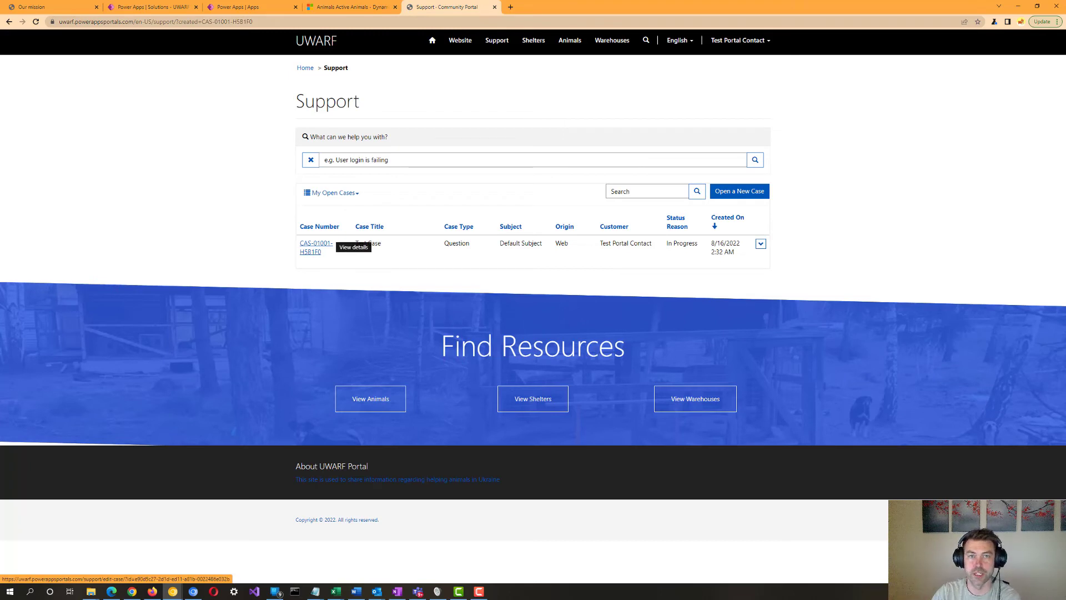
click(325, 244)
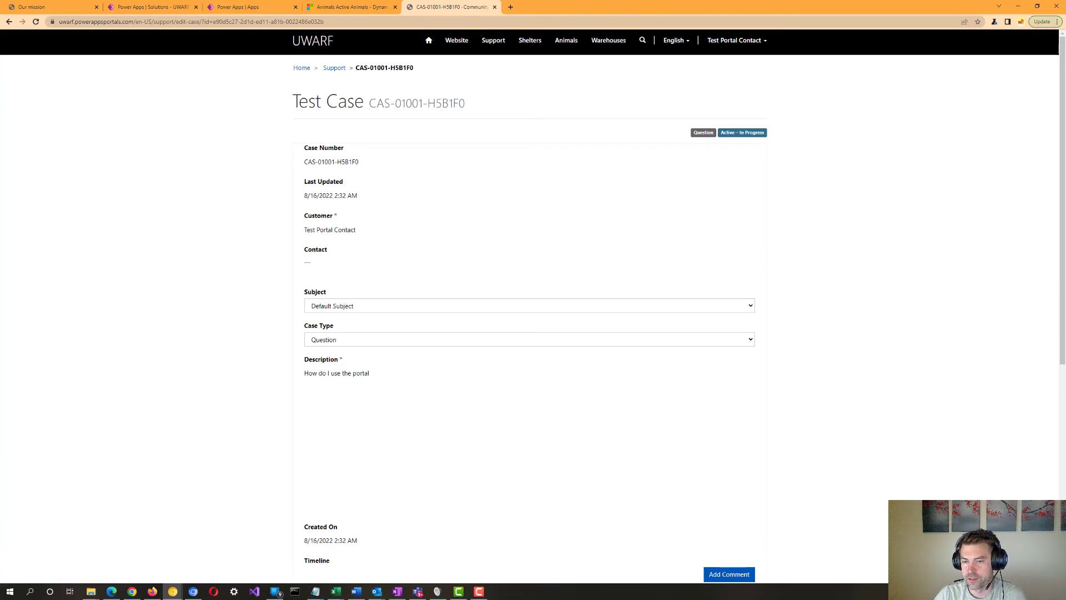
key(alt+Tab)
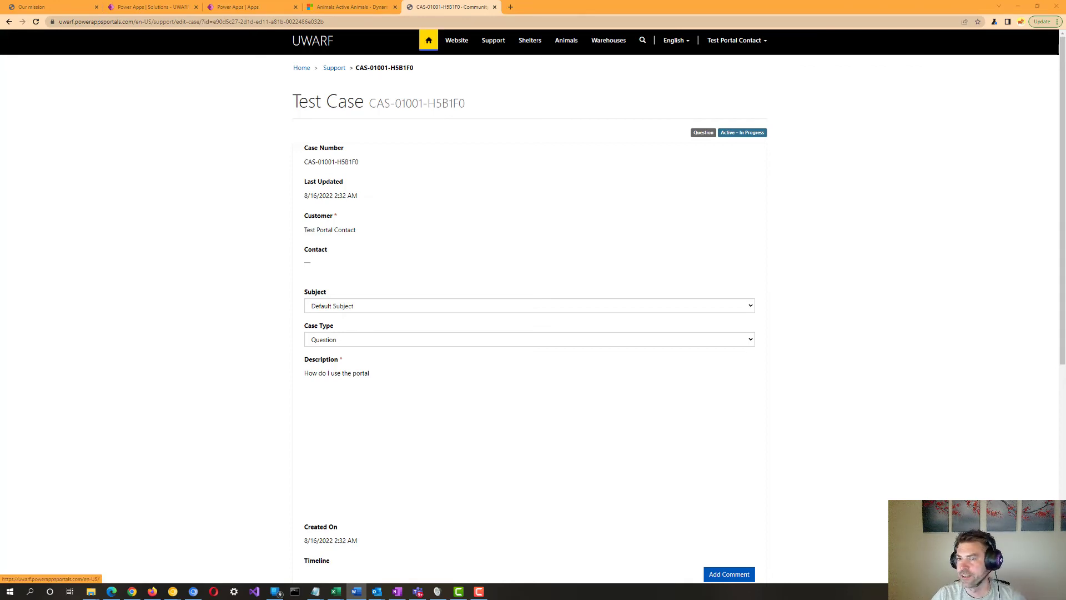
Open the test shelter's details page from the portal's Shelters list.
click(429, 40)
click(530, 40)
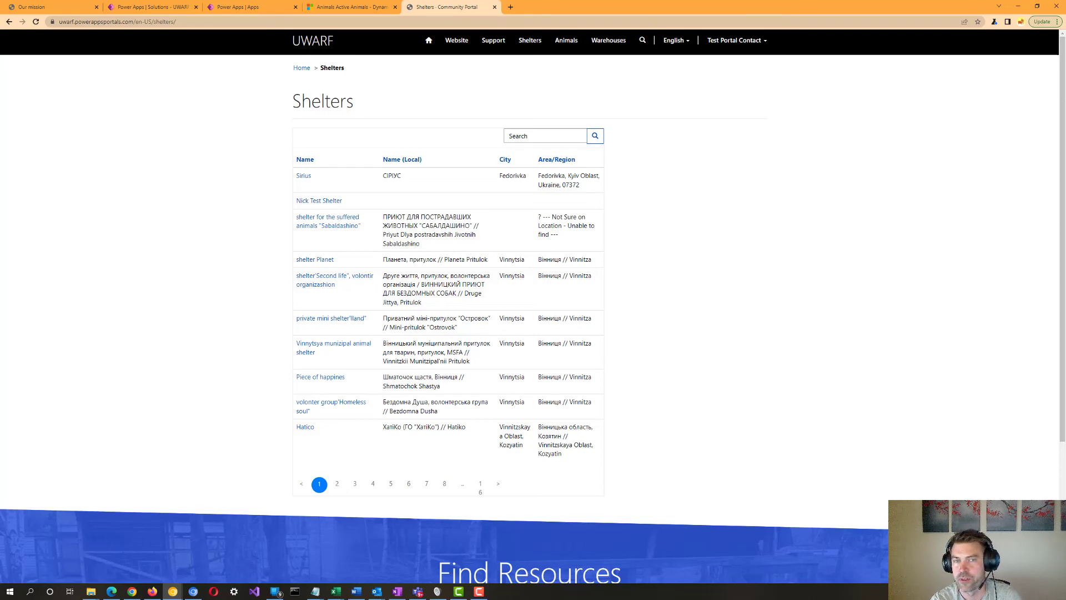
click(319, 201)
Review the shelter's rating and its two posted comments, then go back to the portal home page.
scroll(319, 200, down, 10)
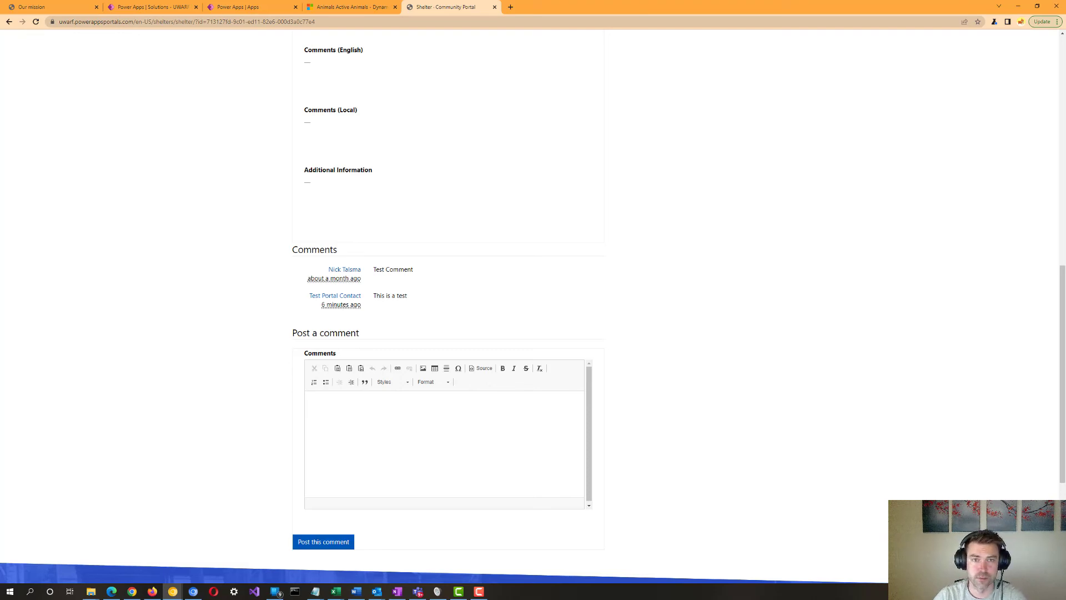
scroll(448, 306, up, 8)
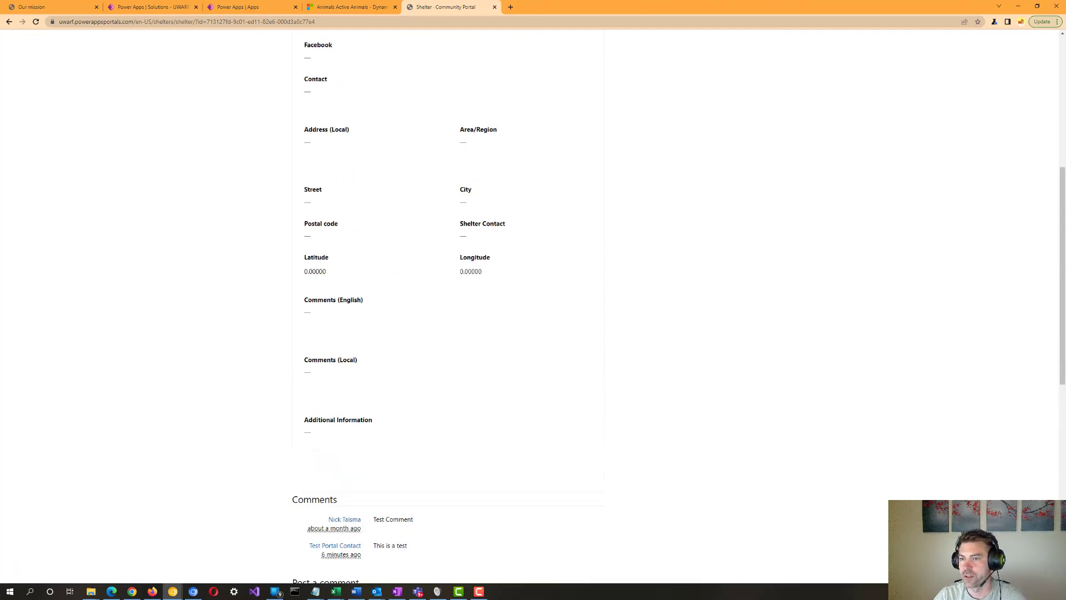
scroll(449, 306, up, 3)
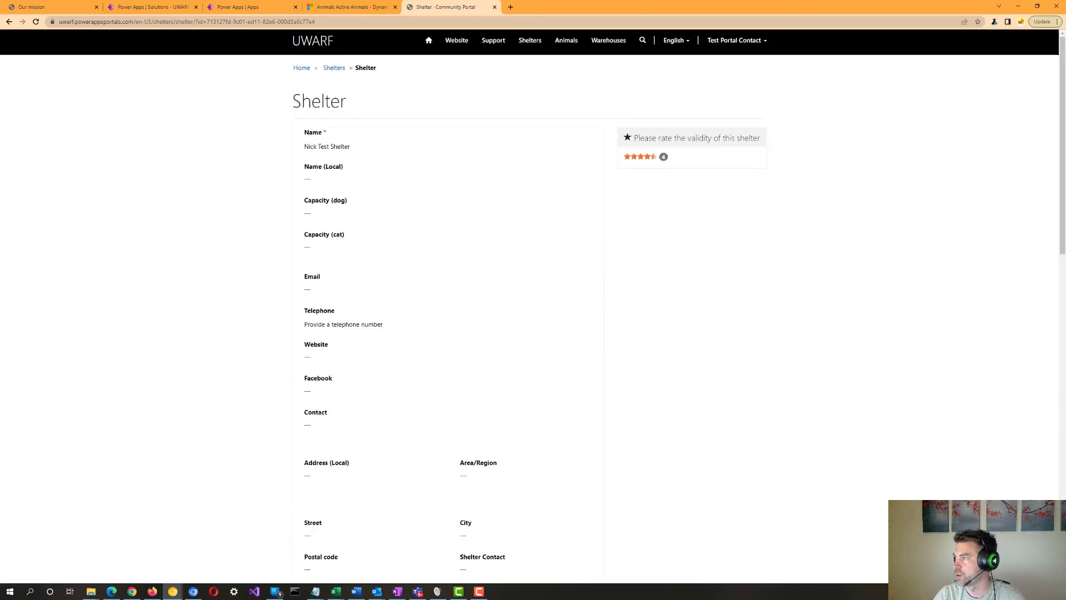
click(301, 67)
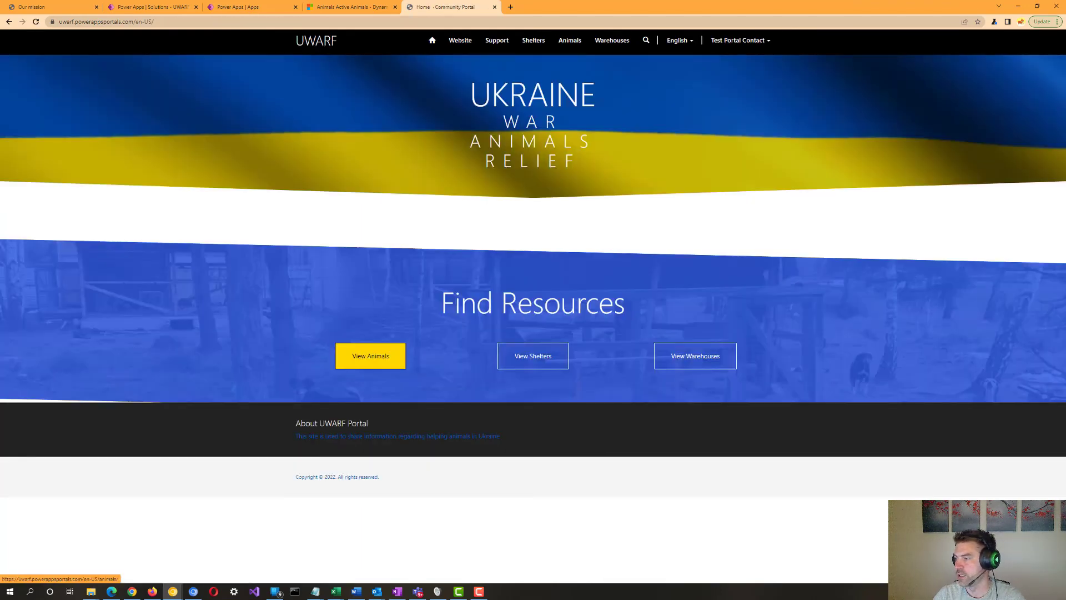
Open the portal's View Animals list to reach animal UWARF-1001's photos and details.
click(370, 355)
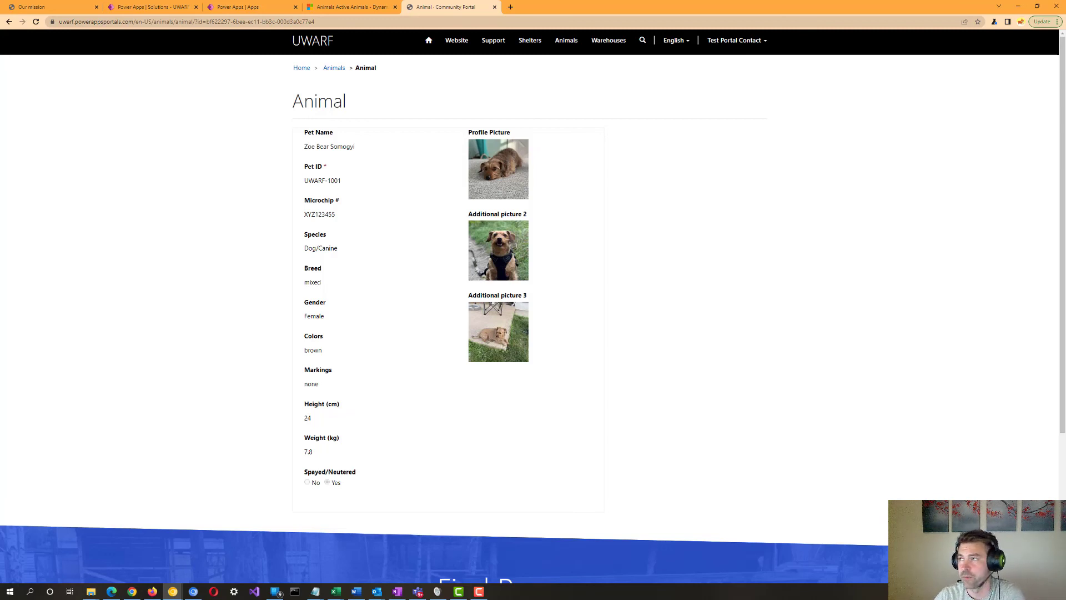
Compare the Dynamics 365 Active Animals list with animal UWARF-1001's portal page, ending on the portal page.
key(ctrl+shift+Tab)
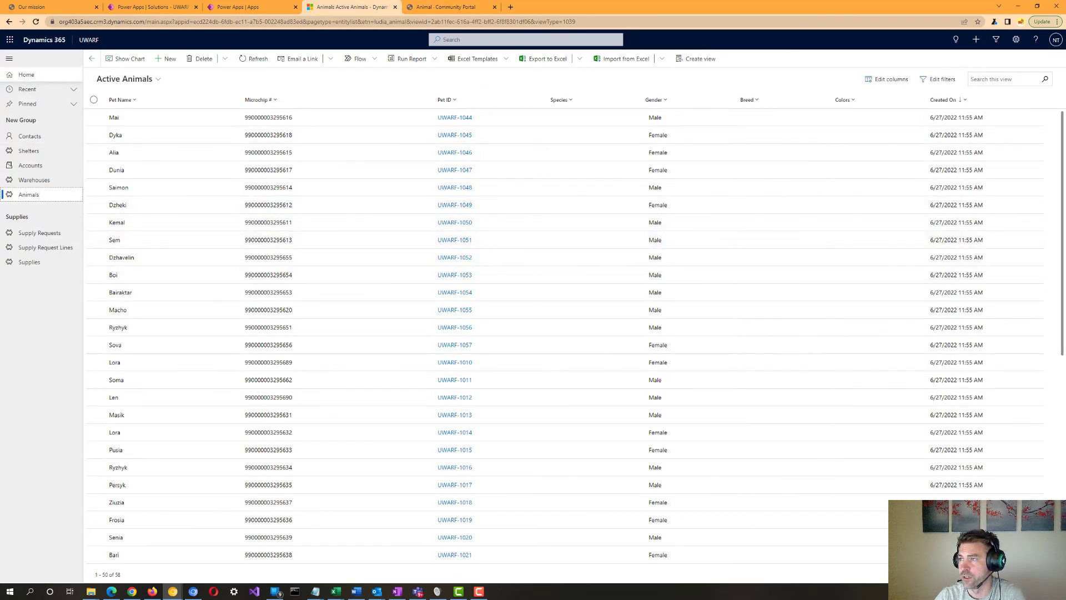
key(ctrl+Tab)
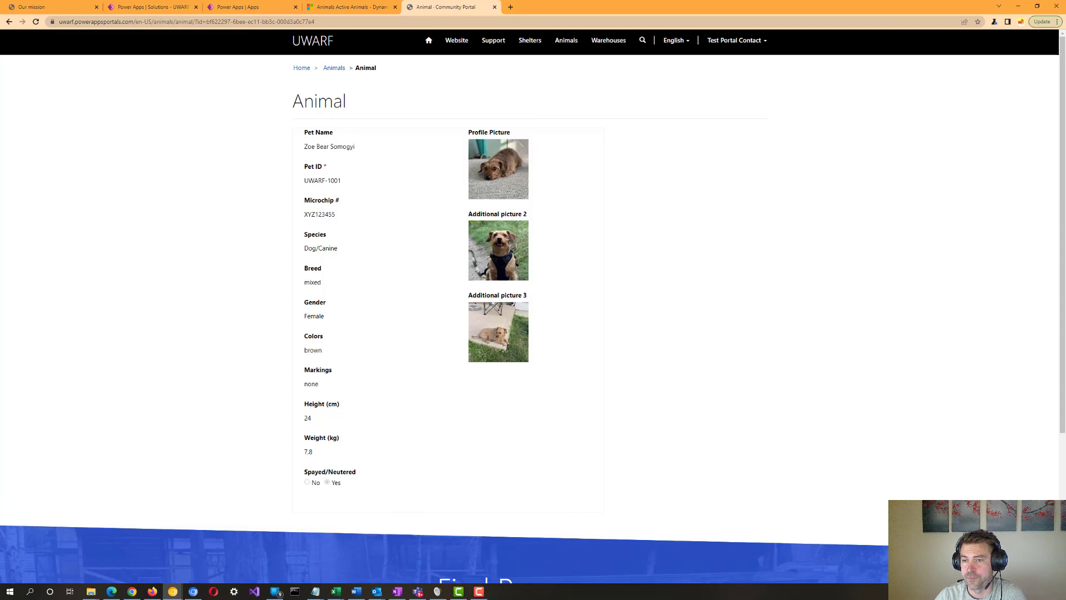
key(alt+Tab)
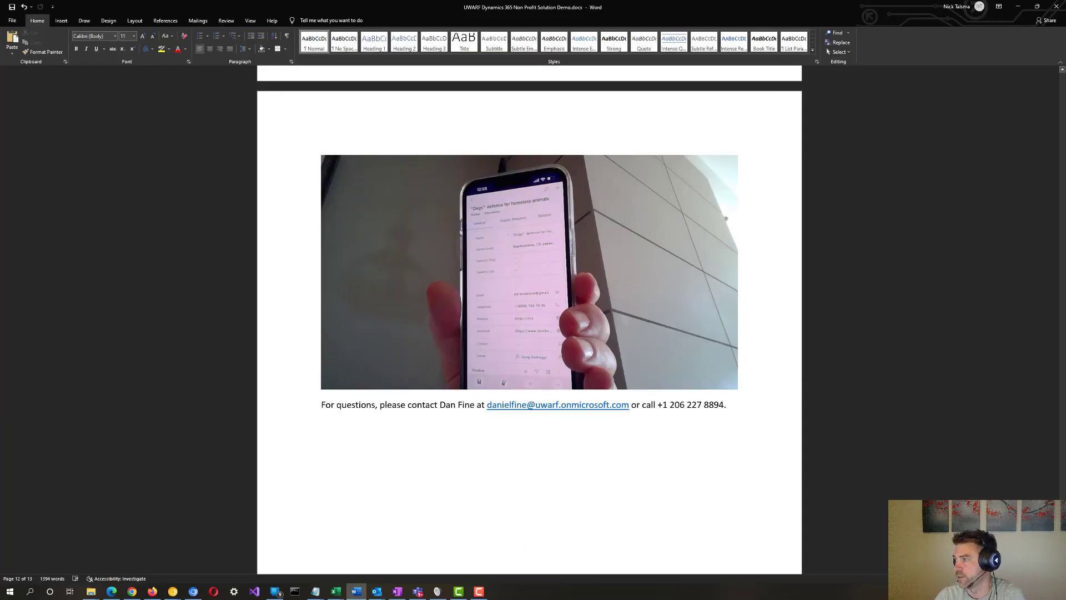